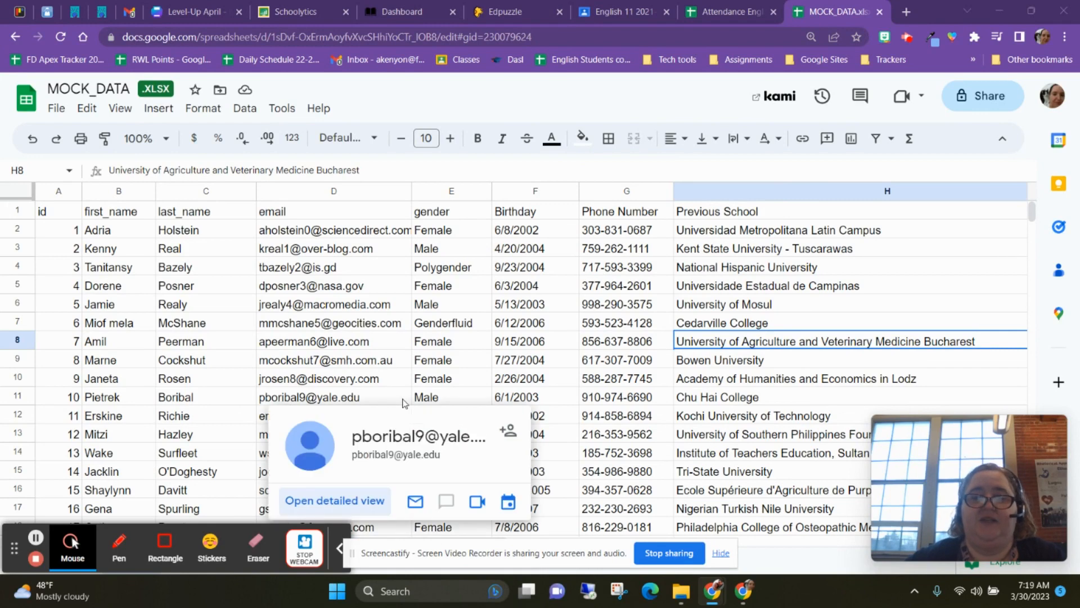
Step: Create a new filter view for the data sheet
{"action": "mouse_move", "coordinate": [361, 300]}
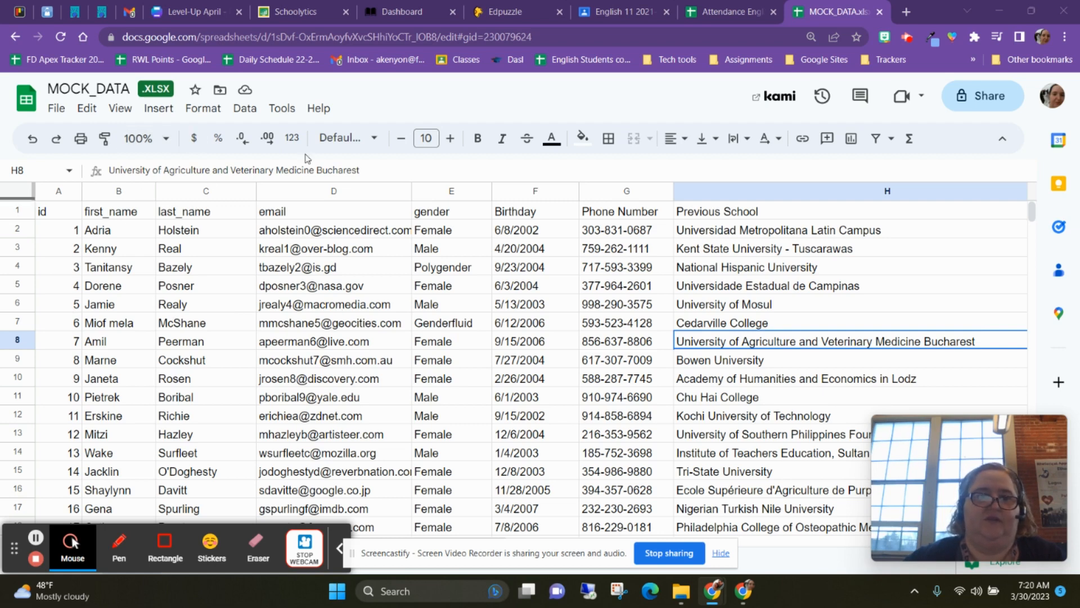
{"action": "left_click", "coordinate": [245, 108]}
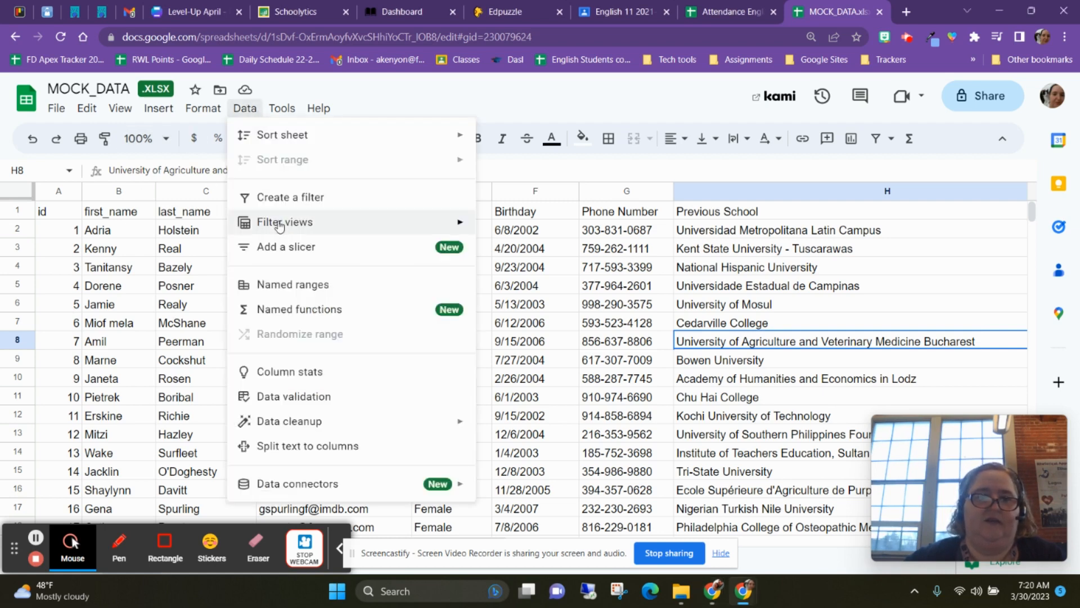
{"action": "mouse_move", "coordinate": [280, 225]}
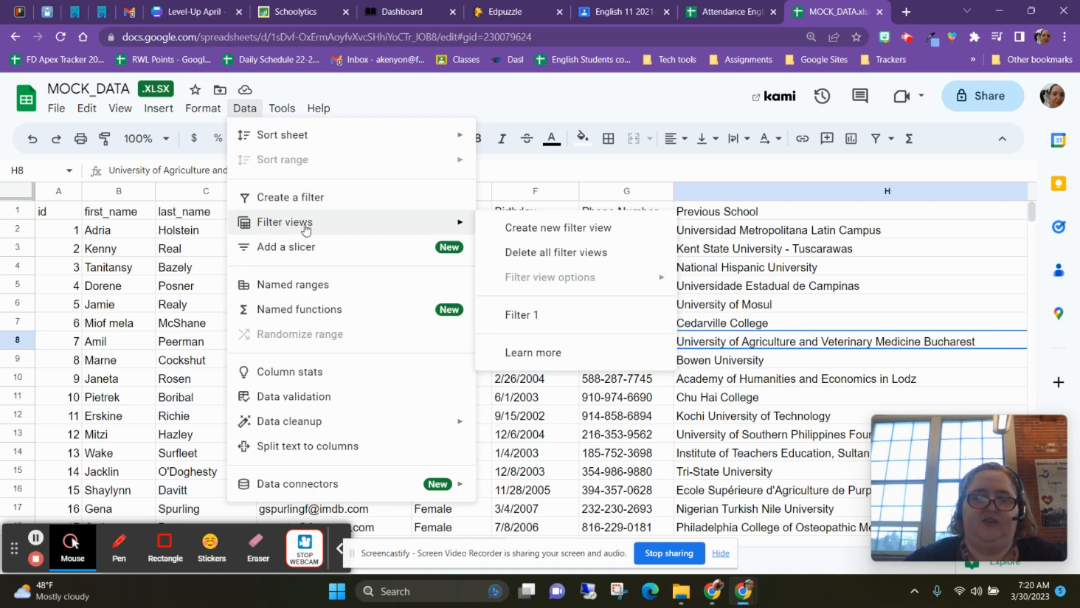
{"action": "left_click", "coordinate": [604, 241]}
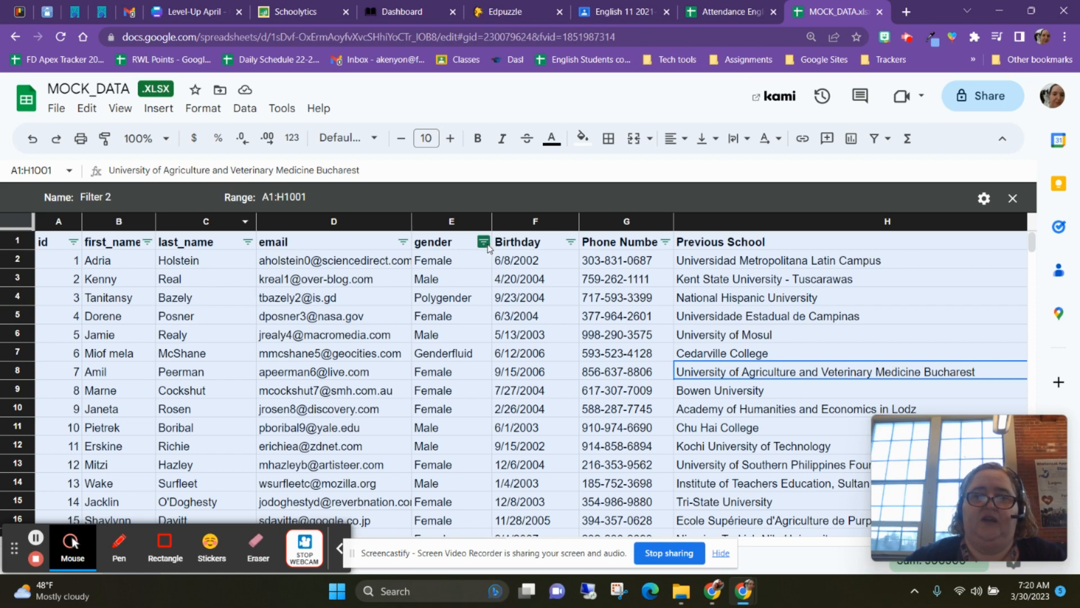
Step: Examine the sorting and filtering options offered for the gender column in the header row
{"action": "left_click", "coordinate": [483, 242]}
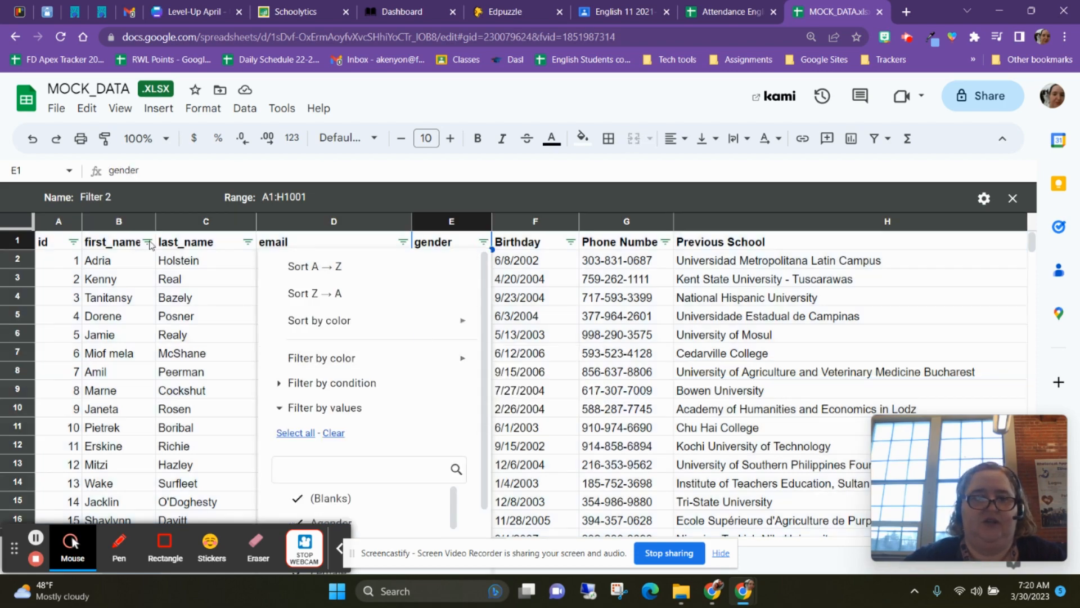
{"action": "left_click", "coordinate": [19, 243]}
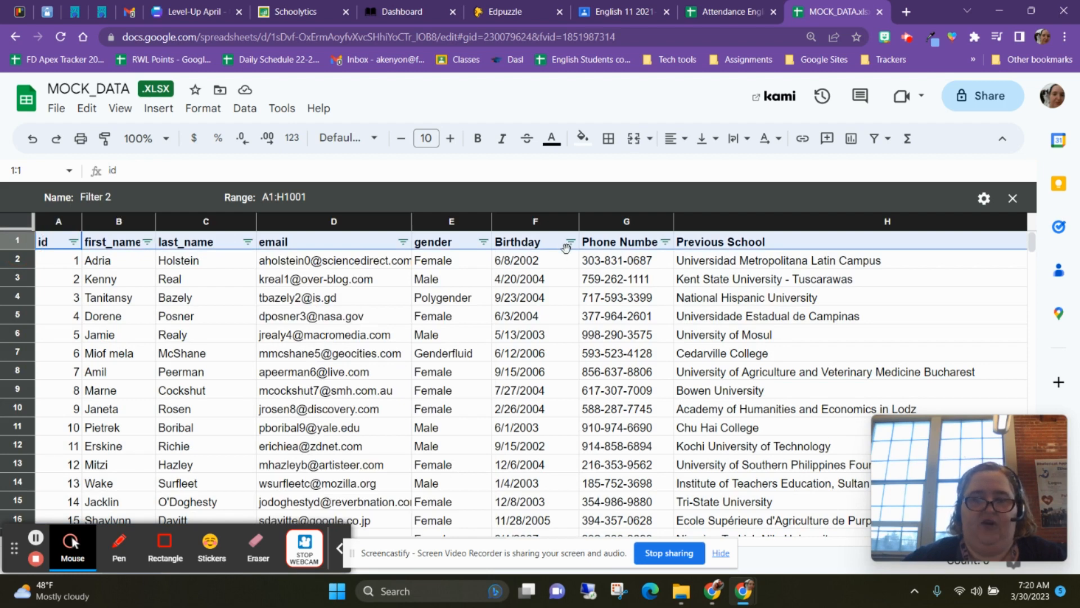
{"action": "left_click", "coordinate": [487, 246]}
{"action": "scroll", "coordinate": [460, 308], "scroll_direction": "down", "scroll_amount": 2}
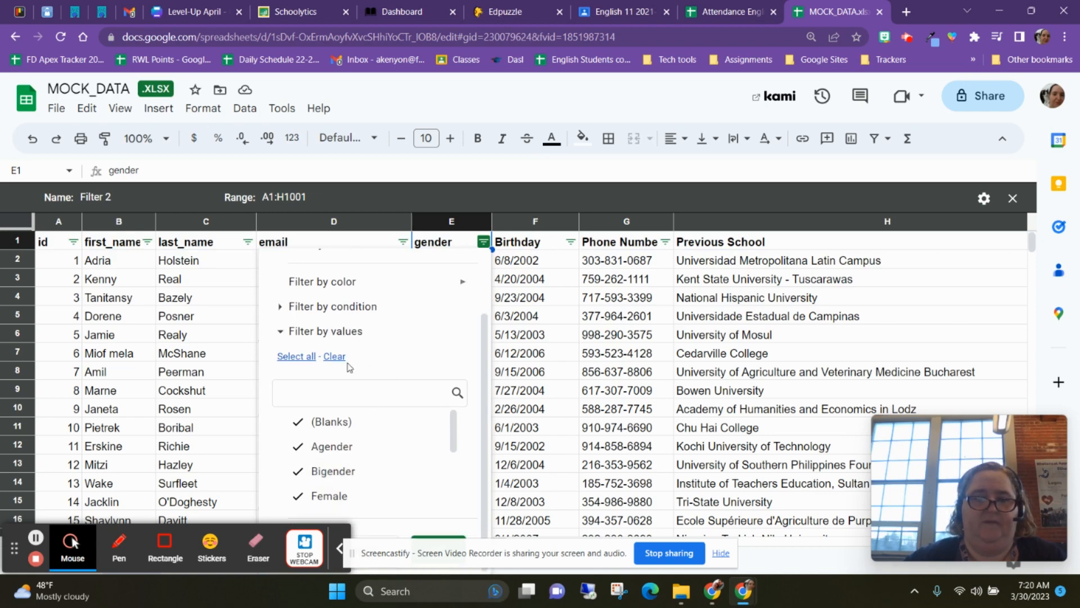
{"action": "left_click", "coordinate": [568, 313]}
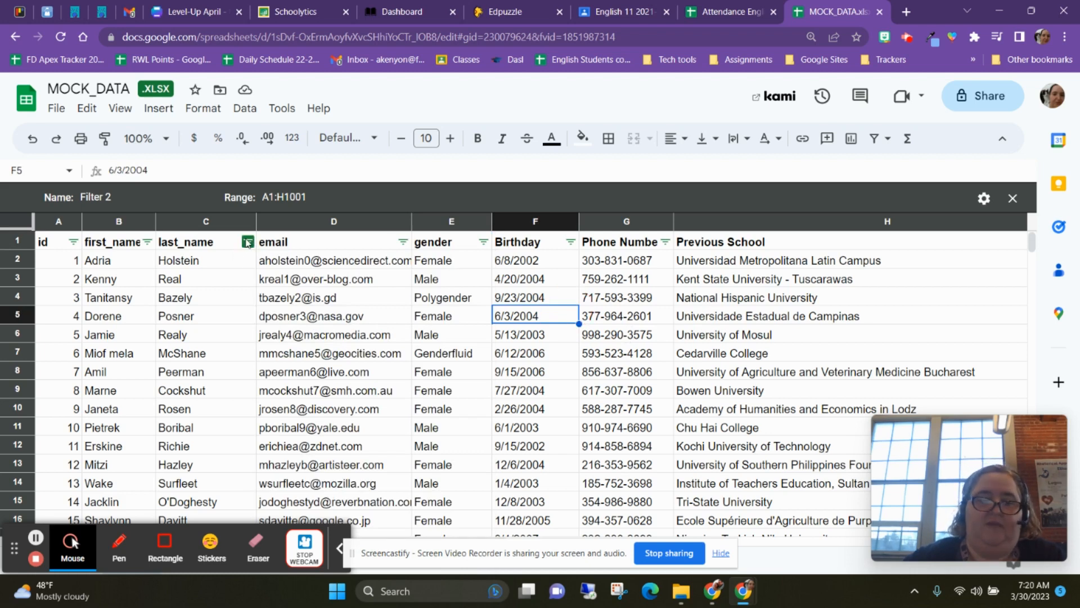
{"action": "left_click", "coordinate": [403, 242]}
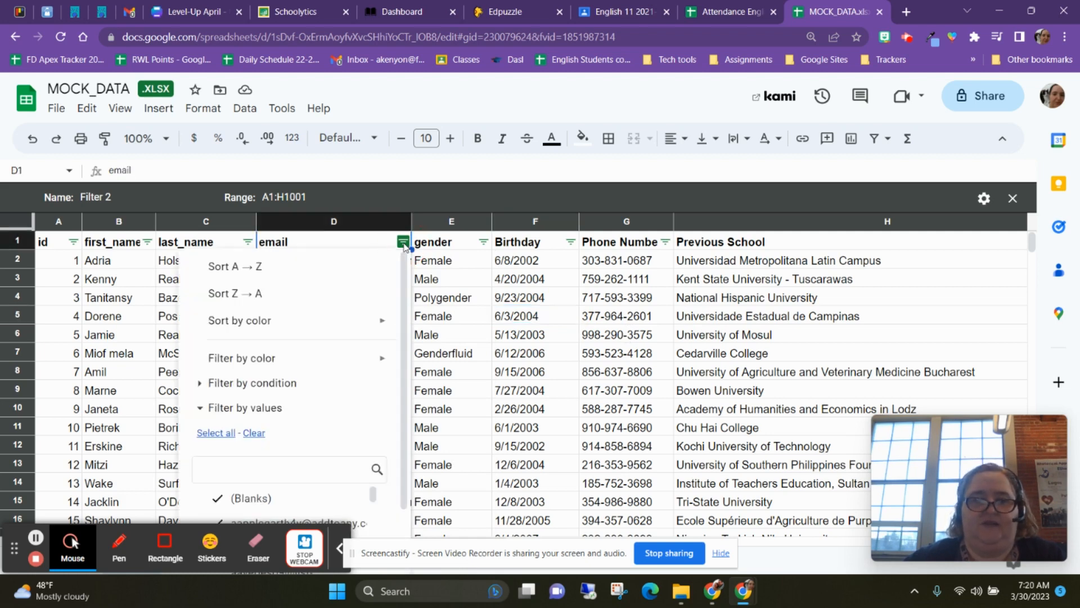
{"action": "mouse_move", "coordinate": [320, 360]}
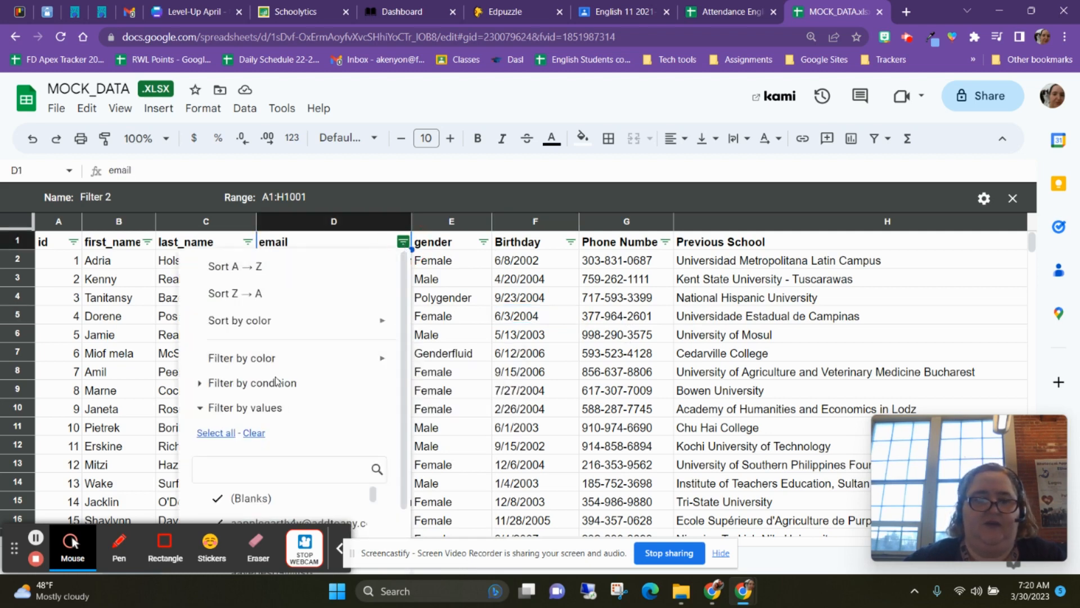
{"action": "left_click", "coordinate": [200, 385]}
{"action": "scroll", "coordinate": [242, 394], "scroll_direction": "down", "scroll_amount": 2}
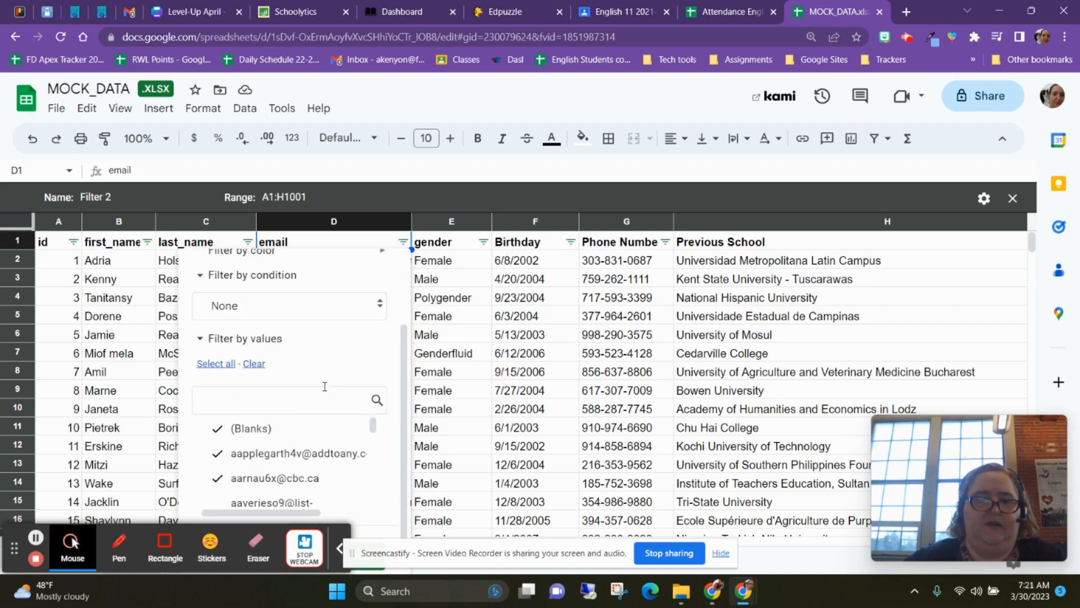
{"action": "left_click", "coordinate": [341, 303]}
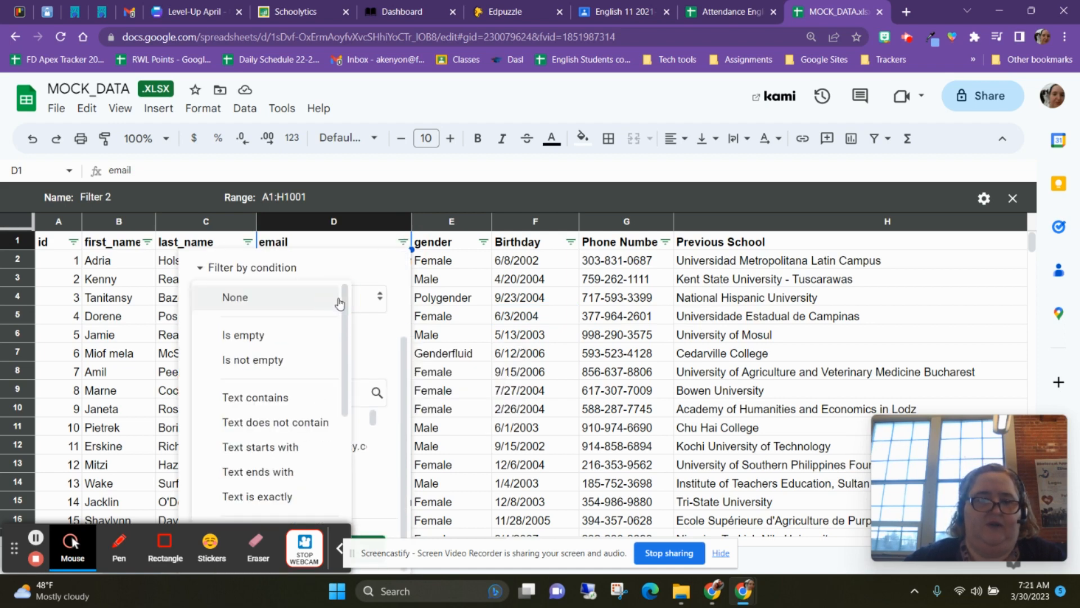
{"action": "left_click", "coordinate": [287, 337]}
{"action": "scroll", "coordinate": [330, 495], "scroll_direction": "down", "scroll_amount": 3}
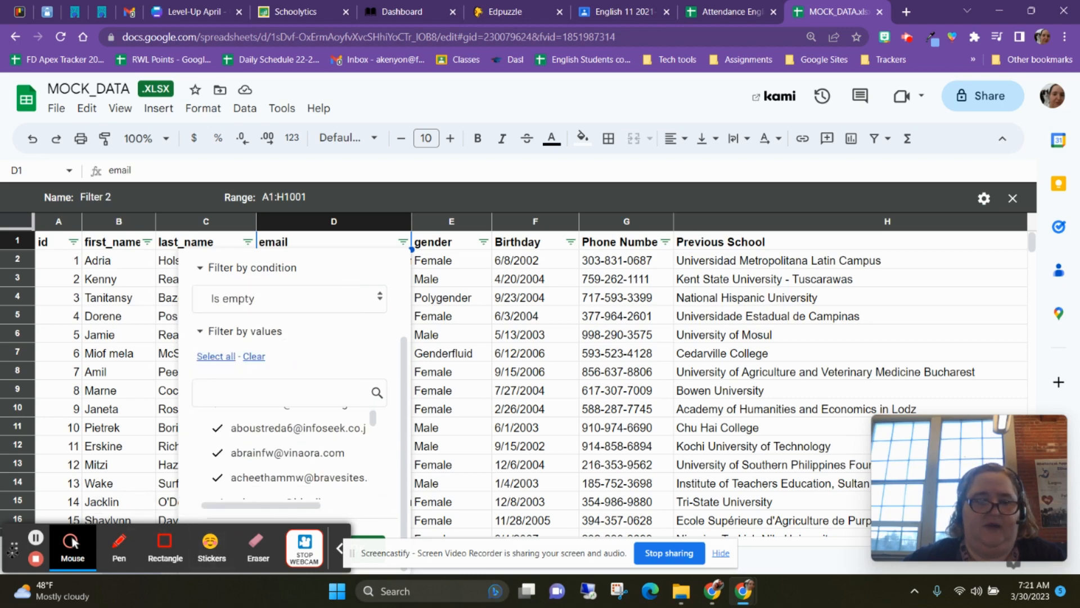
{"action": "left_click_drag", "start_coordinate": [13, 551], "coordinate": [889, 153]}
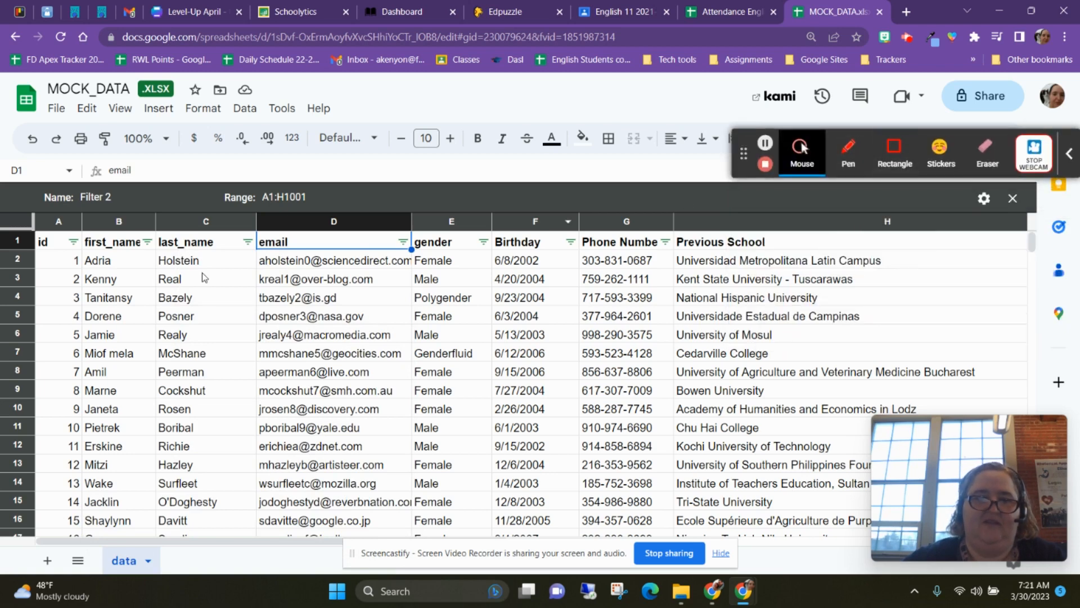
Step: Filter the email column by the condition Is empty to show only rows without an email
{"action": "left_click", "coordinate": [403, 241]}
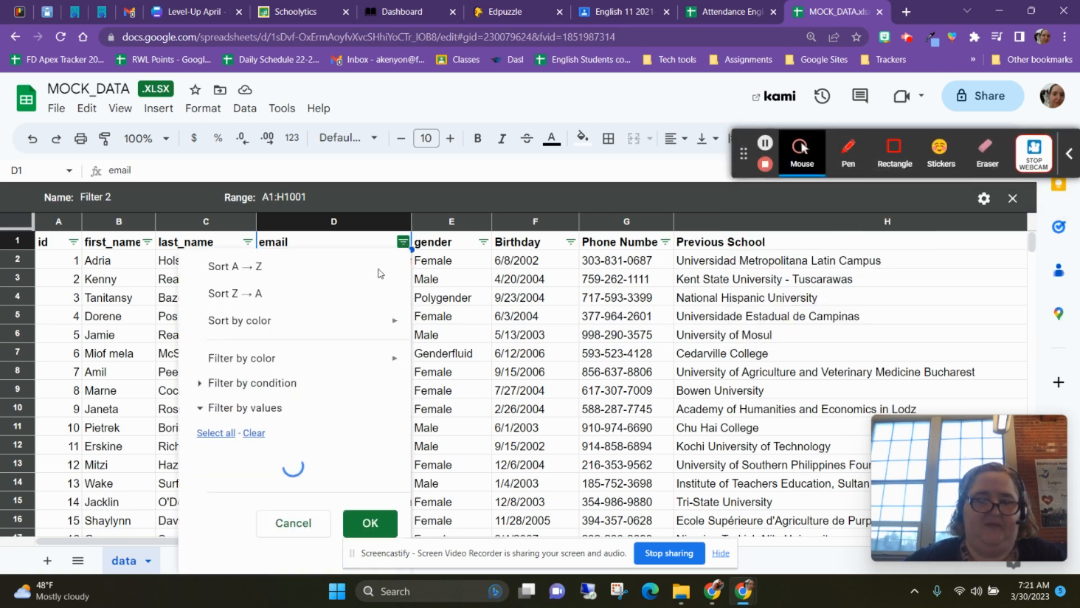
{"action": "left_click", "coordinate": [239, 383]}
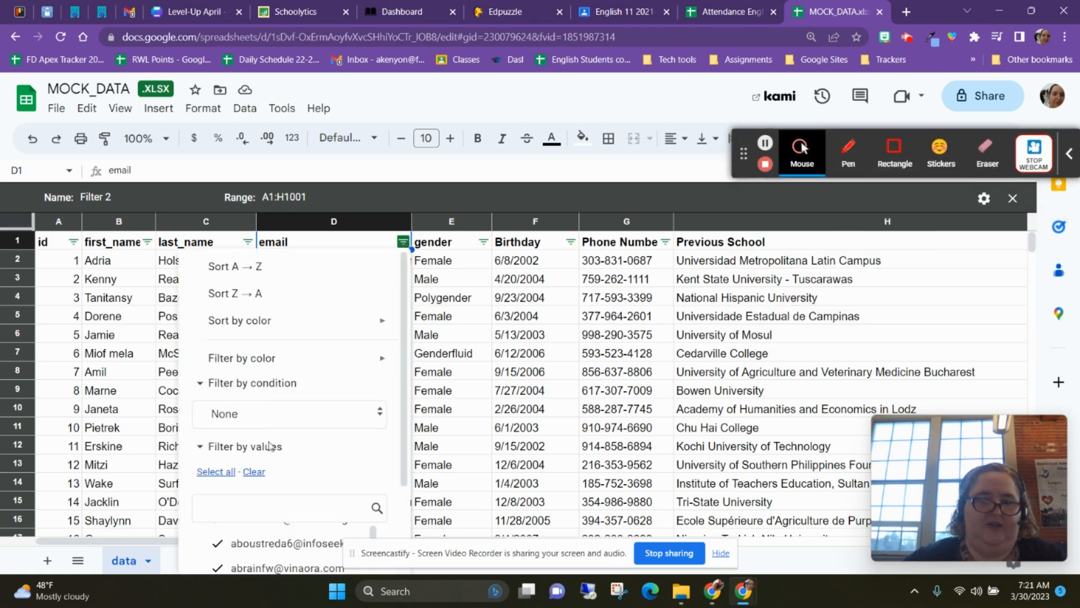
{"action": "left_click", "coordinate": [233, 413]}
{"action": "left_click", "coordinate": [252, 453]}
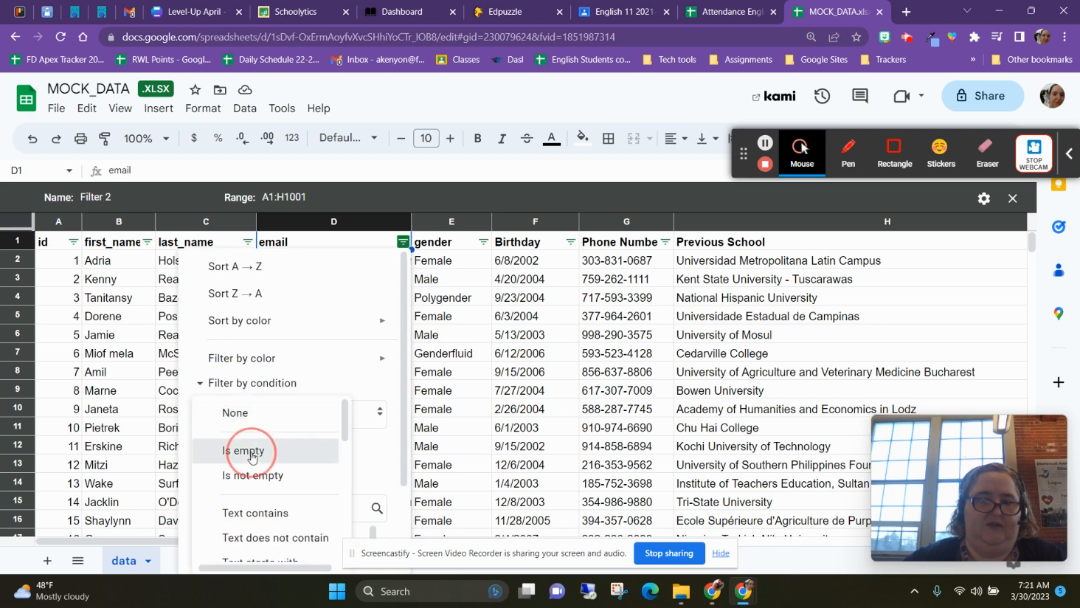
{"action": "scroll", "coordinate": [298, 495], "scroll_direction": "down", "scroll_amount": 3}
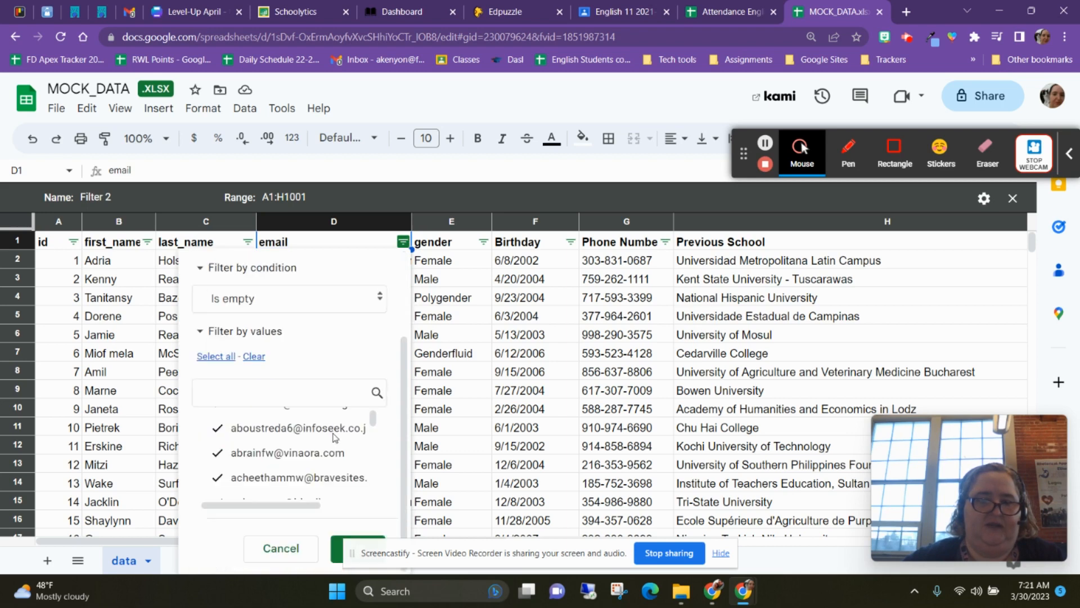
{"action": "left_click", "coordinate": [340, 548]}
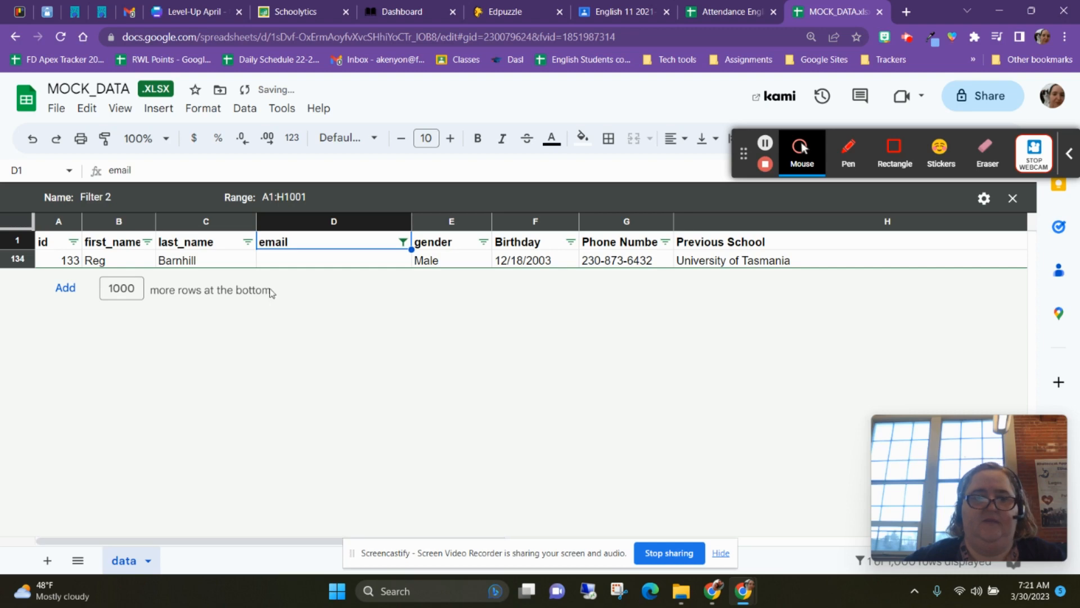
Step: Reset the email column's filter condition to None and apply it
{"action": "left_click", "coordinate": [403, 242]}
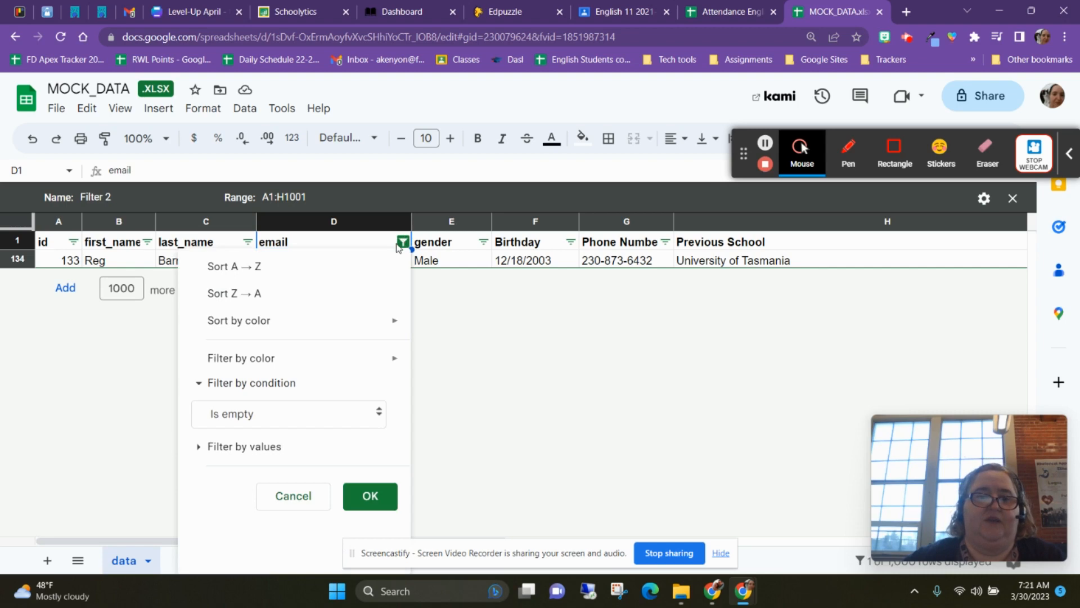
{"action": "left_click", "coordinate": [229, 416]}
{"action": "left_click", "coordinate": [235, 379]}
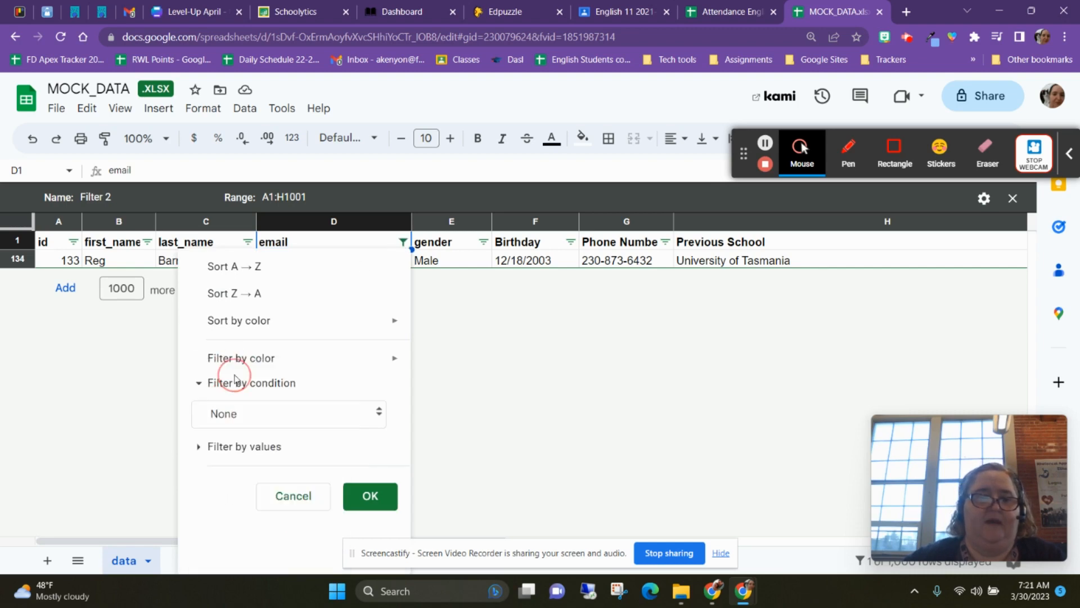
{"action": "left_click", "coordinate": [367, 498]}
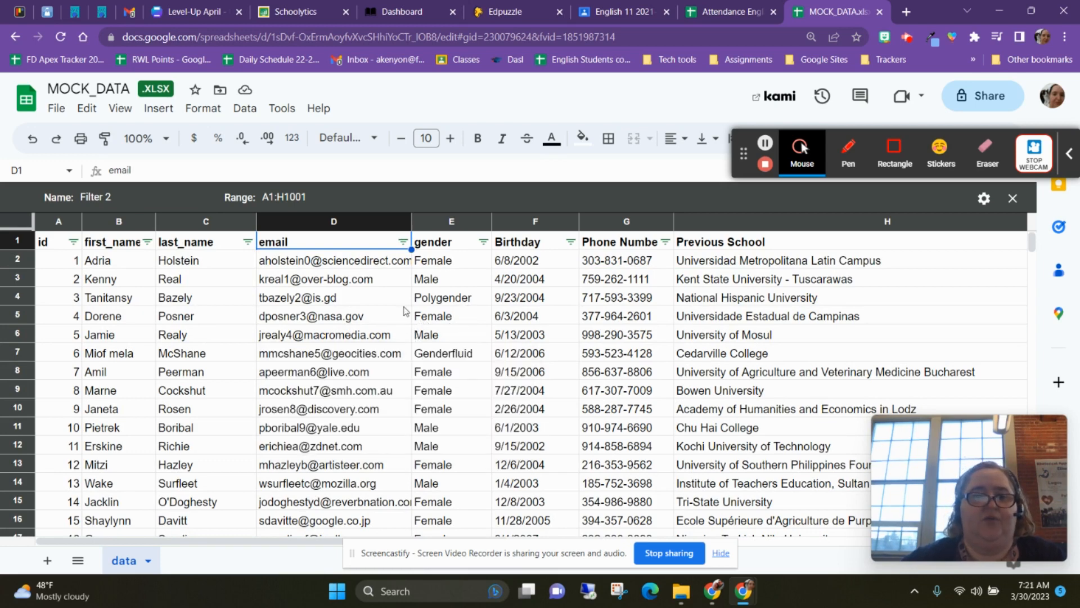
Step: Filter the gender column by the condition Text contains with the value Male
{"action": "left_click", "coordinate": [484, 242]}
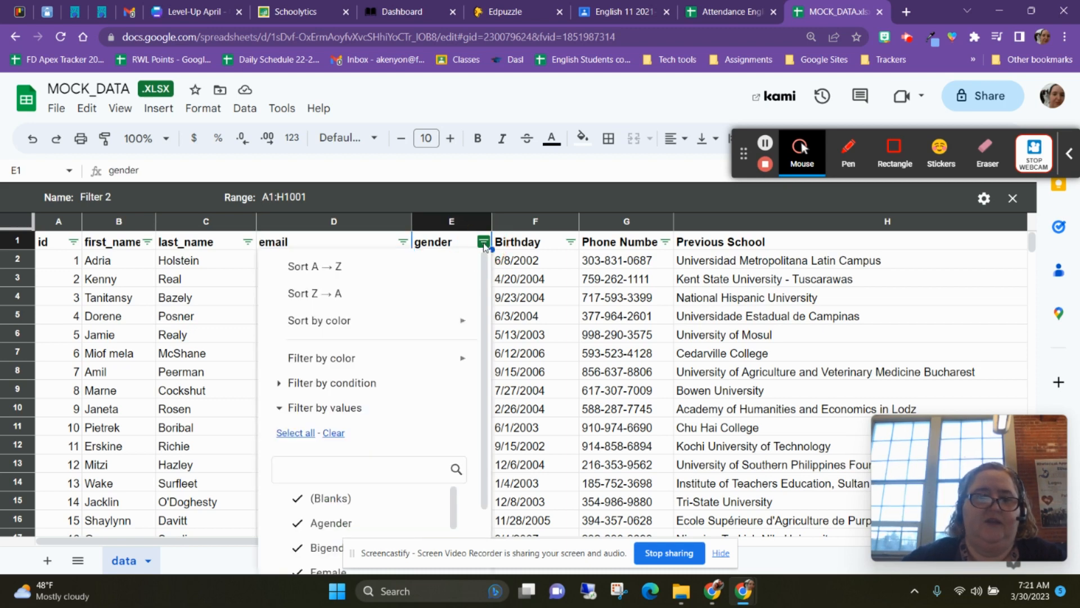
{"action": "scroll", "coordinate": [393, 386], "scroll_direction": "down", "scroll_amount": 2}
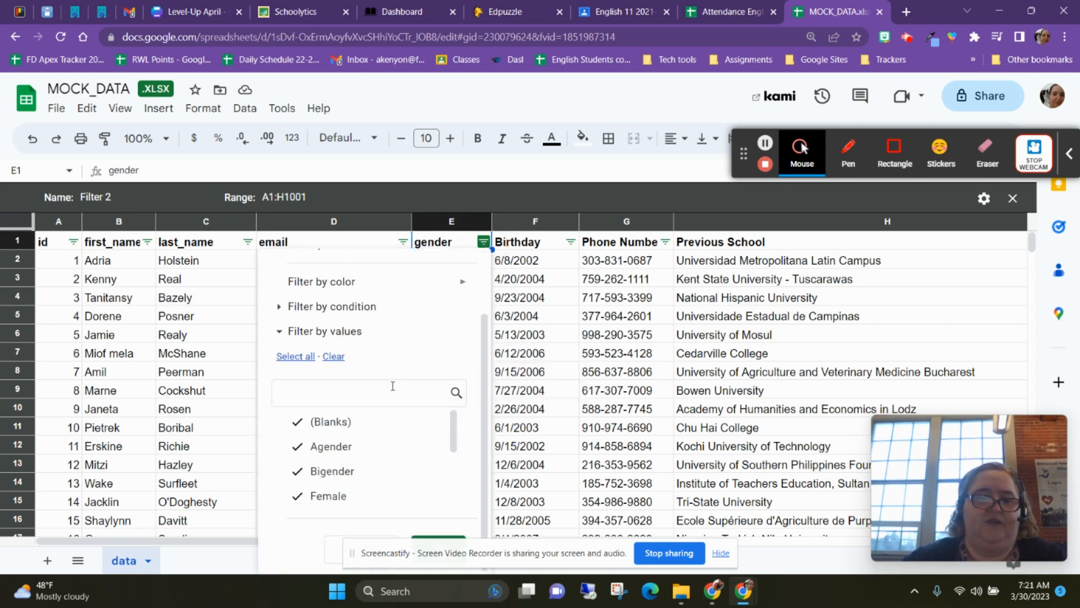
{"action": "left_click", "coordinate": [279, 309]}
{"action": "left_click", "coordinate": [302, 336]}
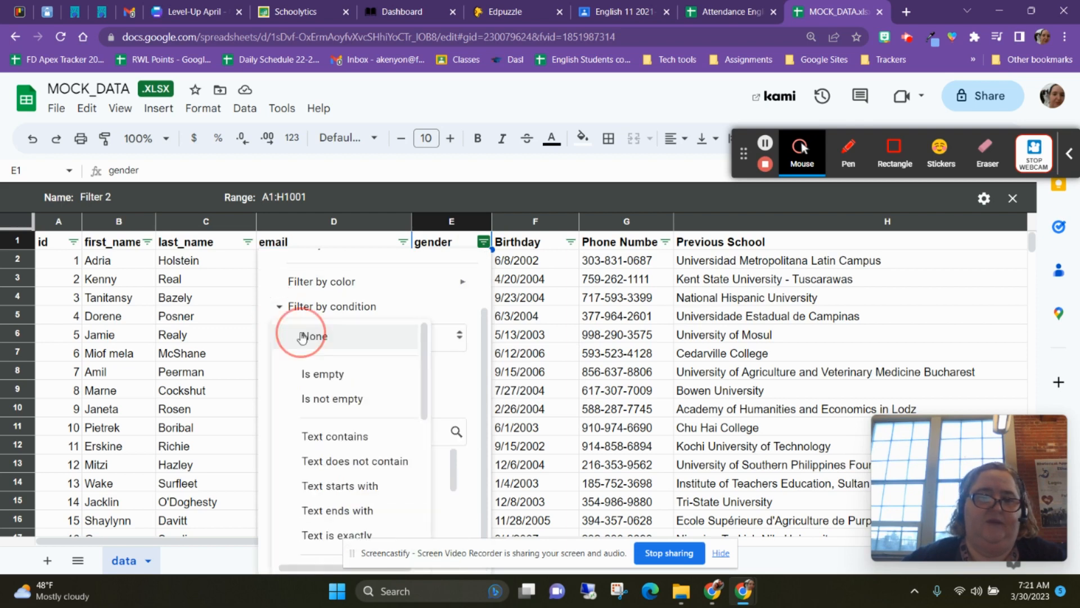
{"action": "left_click", "coordinate": [334, 438]}
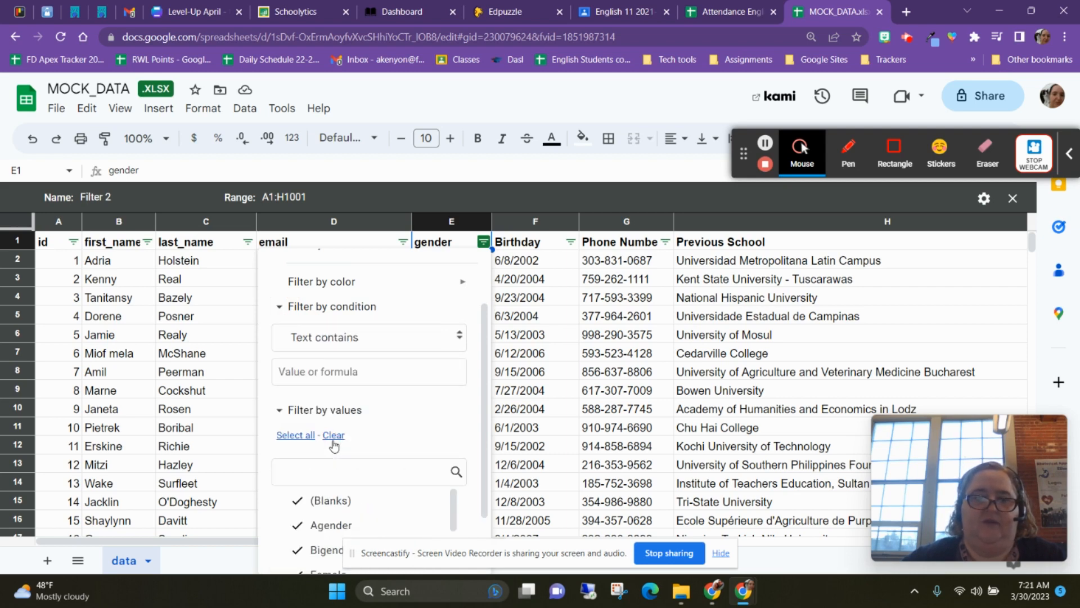
{"action": "left_click", "coordinate": [336, 373]}
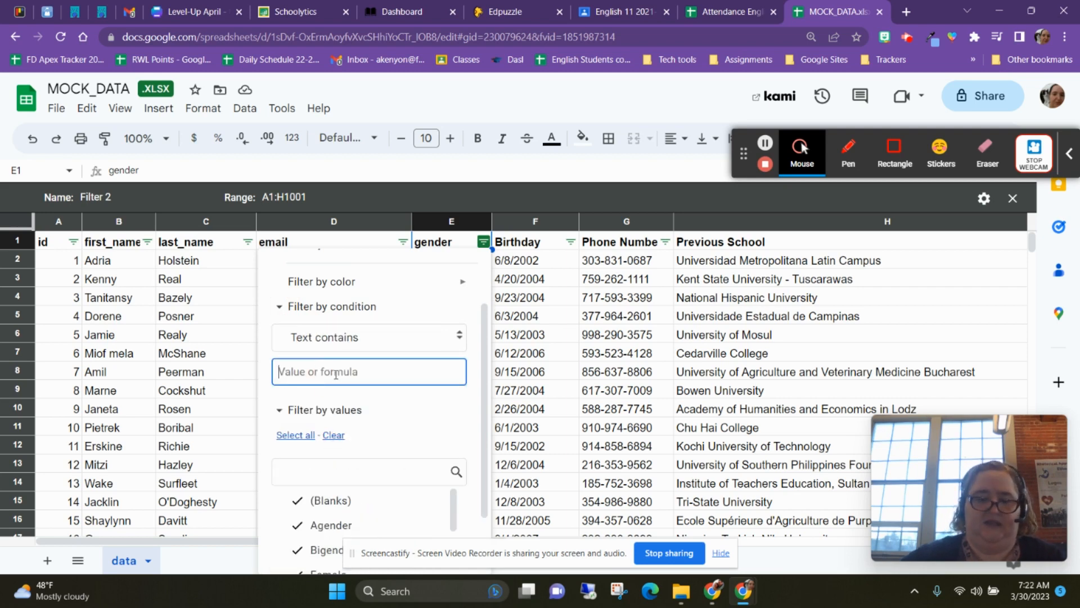
{"action": "type", "text": "Male"}
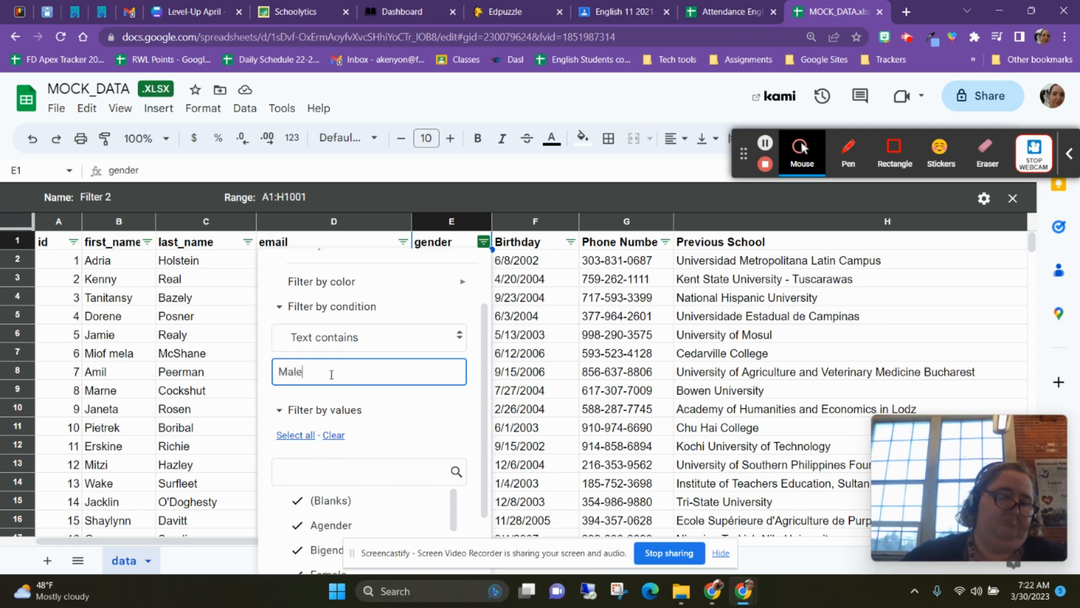
{"action": "scroll", "coordinate": [394, 450], "scroll_direction": "down", "scroll_amount": 5}
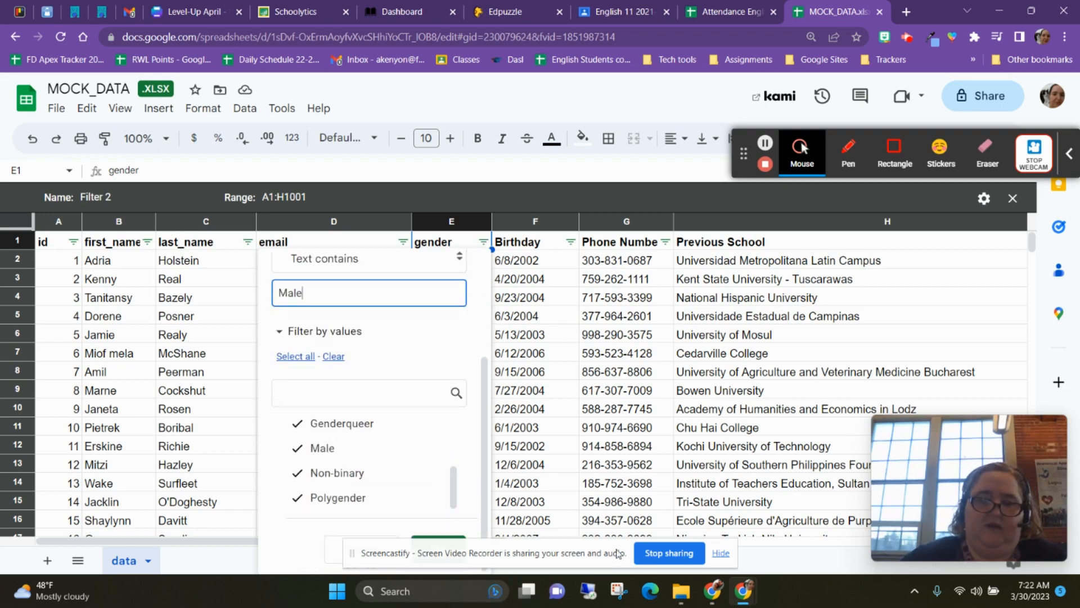
{"action": "left_click", "coordinate": [353, 554]}
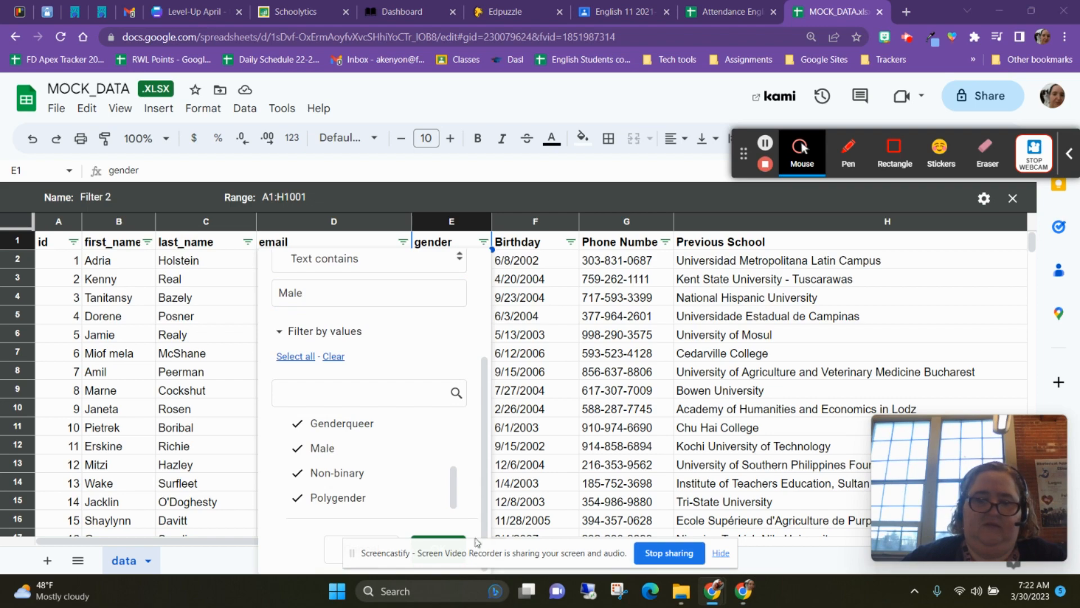
{"action": "left_click_drag", "start_coordinate": [352, 554], "coordinate": [615, 530]}
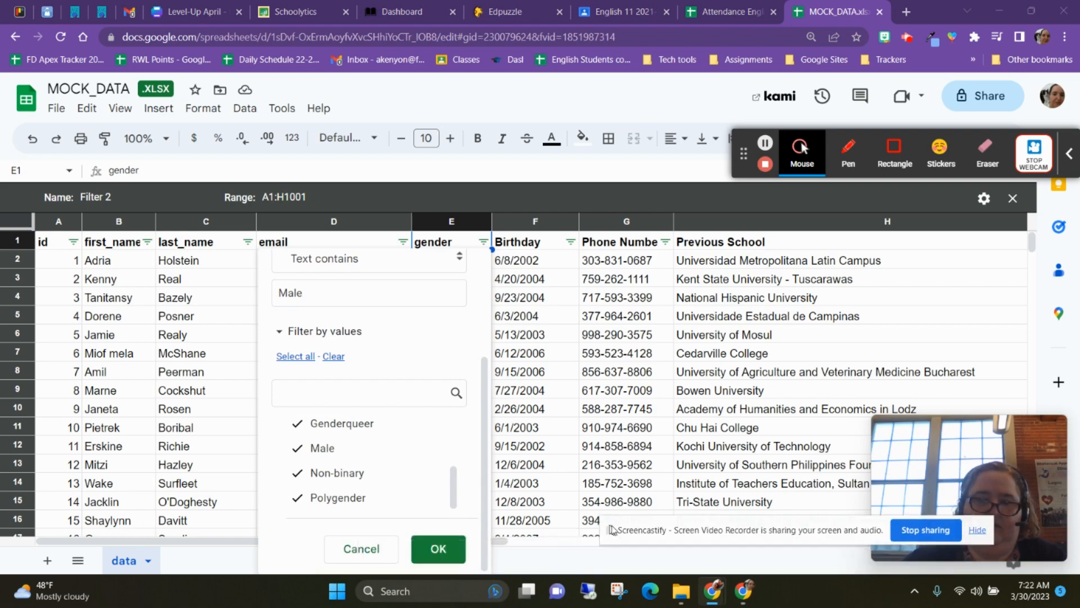
{"action": "left_click", "coordinate": [439, 553]}
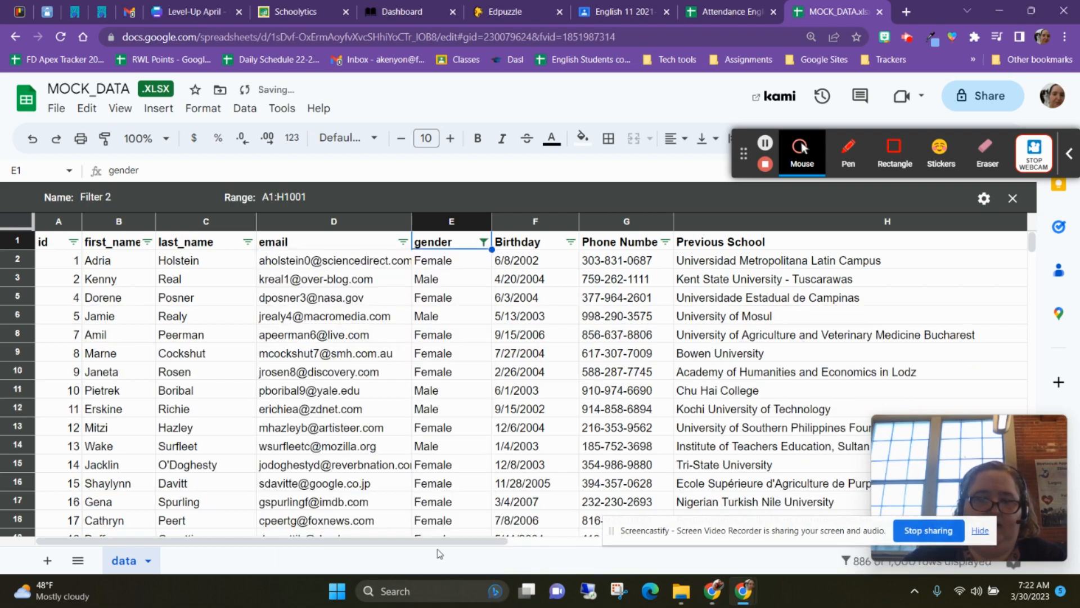
Step: Change the gender column's filter condition to Text is exactly and apply it
{"action": "left_click", "coordinate": [482, 242]}
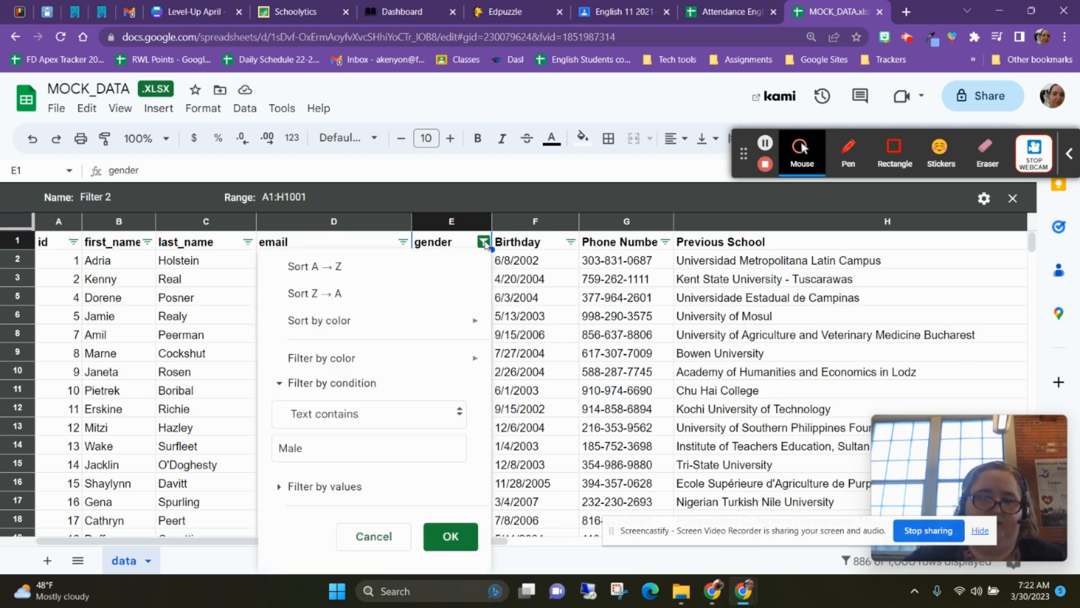
{"action": "left_click", "coordinate": [392, 426]}
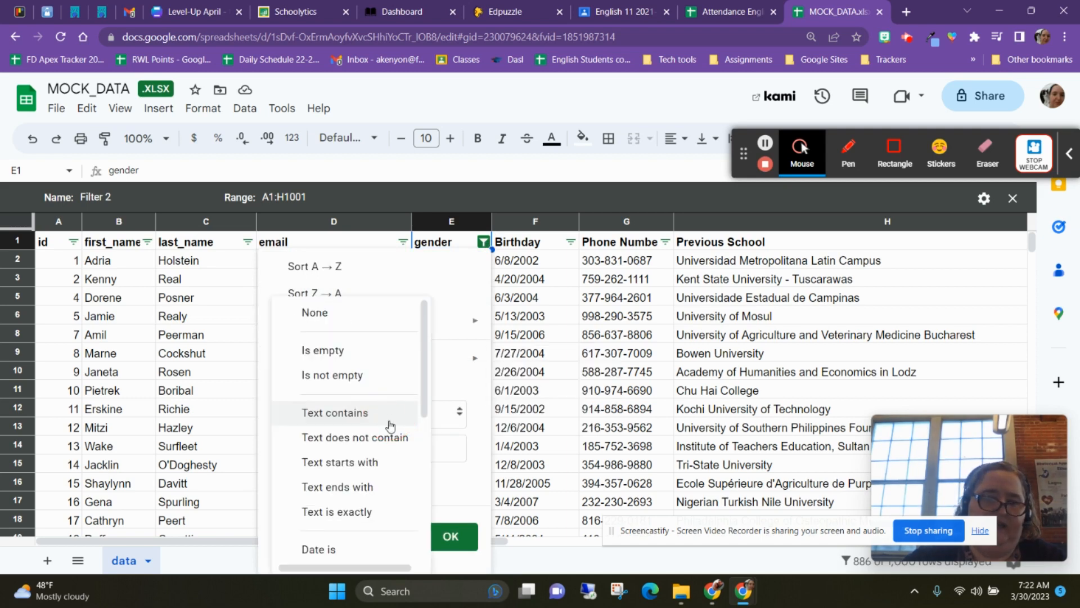
{"action": "left_click", "coordinate": [362, 511]}
{"action": "left_click", "coordinate": [451, 537]}
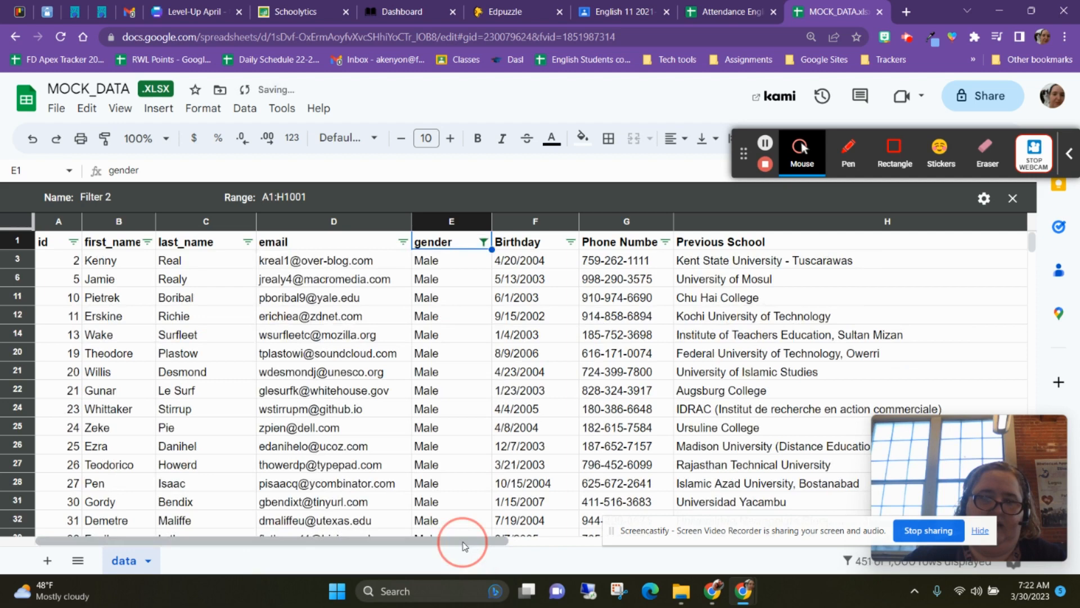
Step: Reset the gender column's filter condition to None and apply it
{"action": "left_click", "coordinate": [483, 242]}
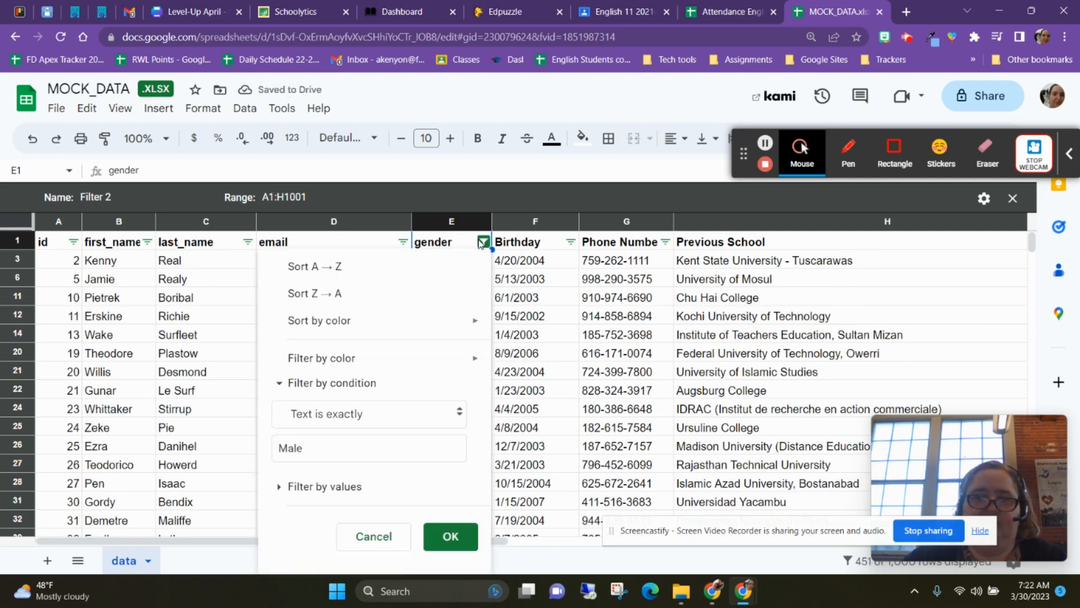
{"action": "left_click", "coordinate": [358, 419]}
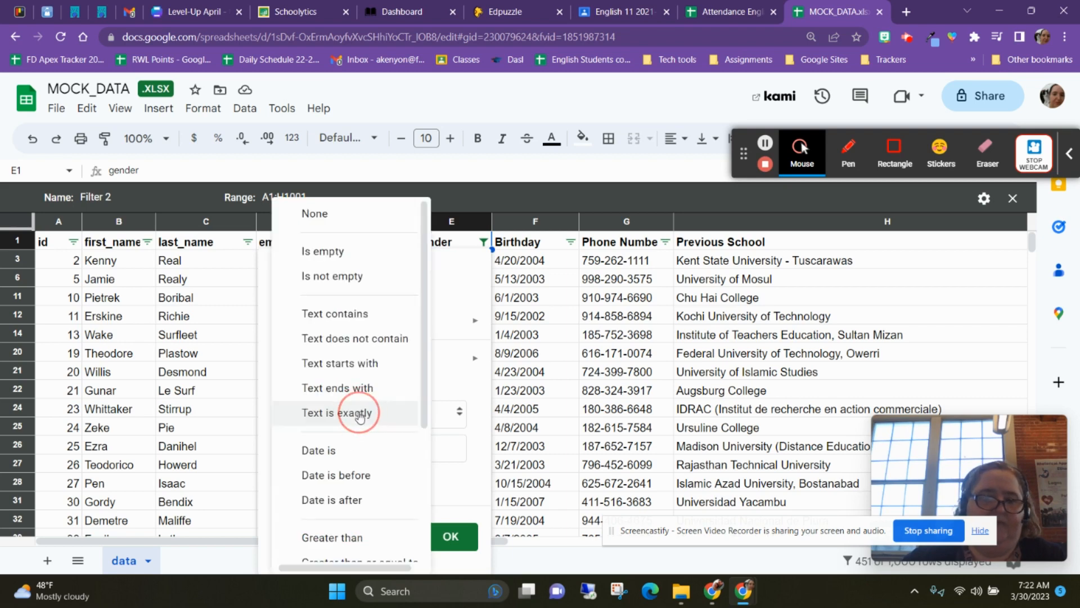
{"action": "left_click", "coordinate": [362, 225]}
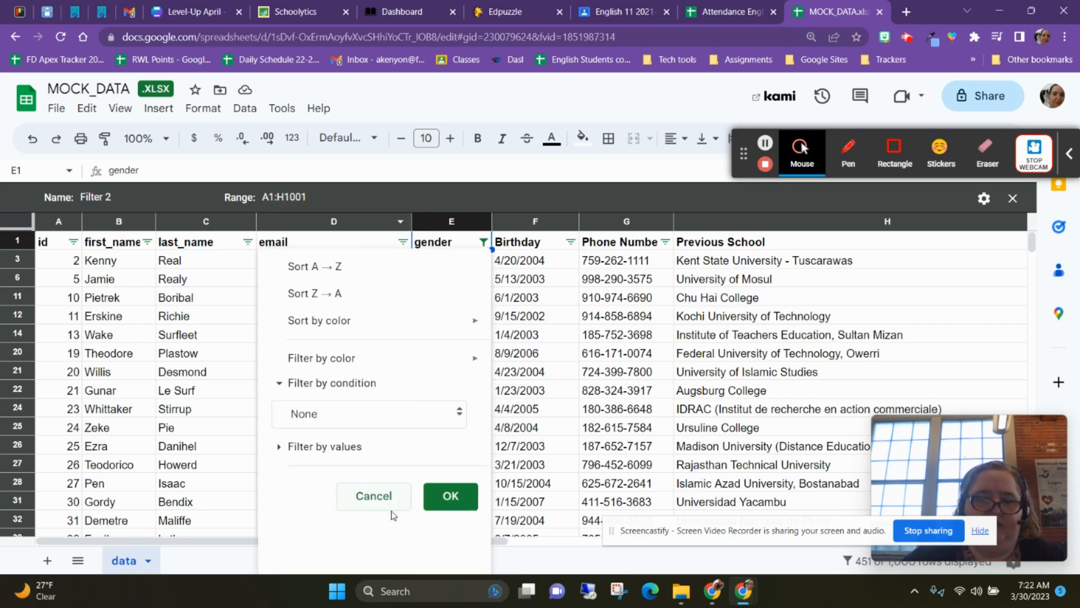
{"action": "left_click", "coordinate": [450, 496]}
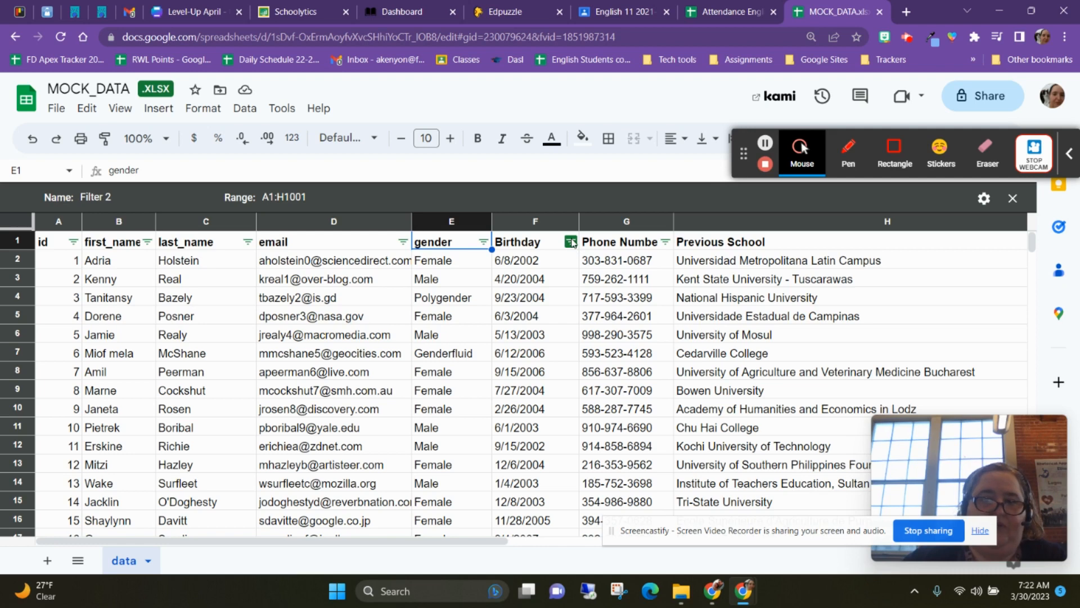
Step: Set the Birthday column's filter condition to Date is after
{"action": "left_click", "coordinate": [570, 242]}
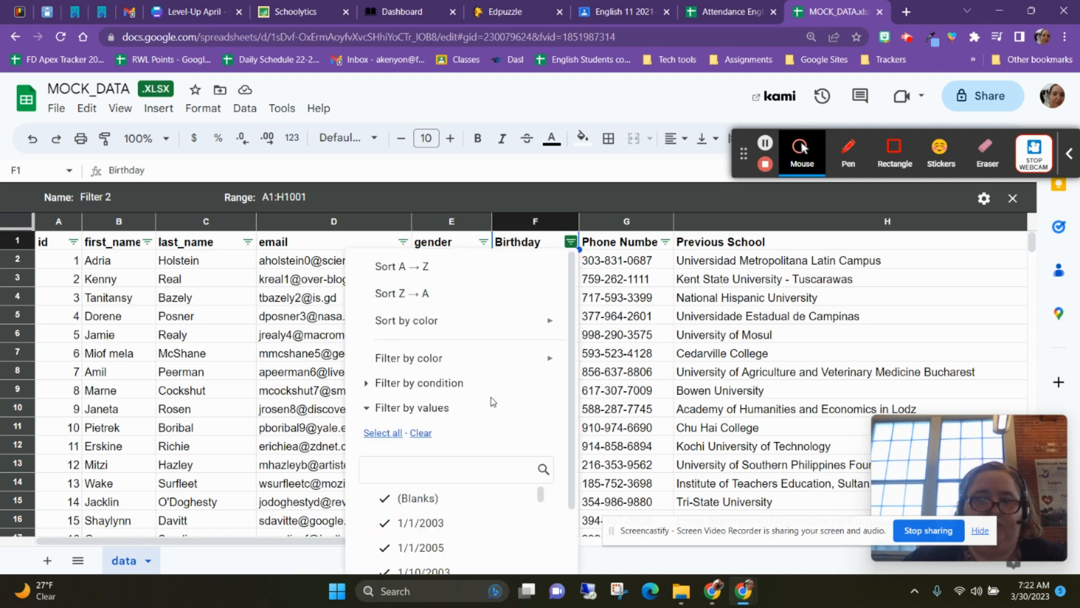
{"action": "left_click", "coordinate": [366, 385]}
{"action": "scroll", "coordinate": [405, 389], "scroll_direction": "down", "scroll_amount": 3}
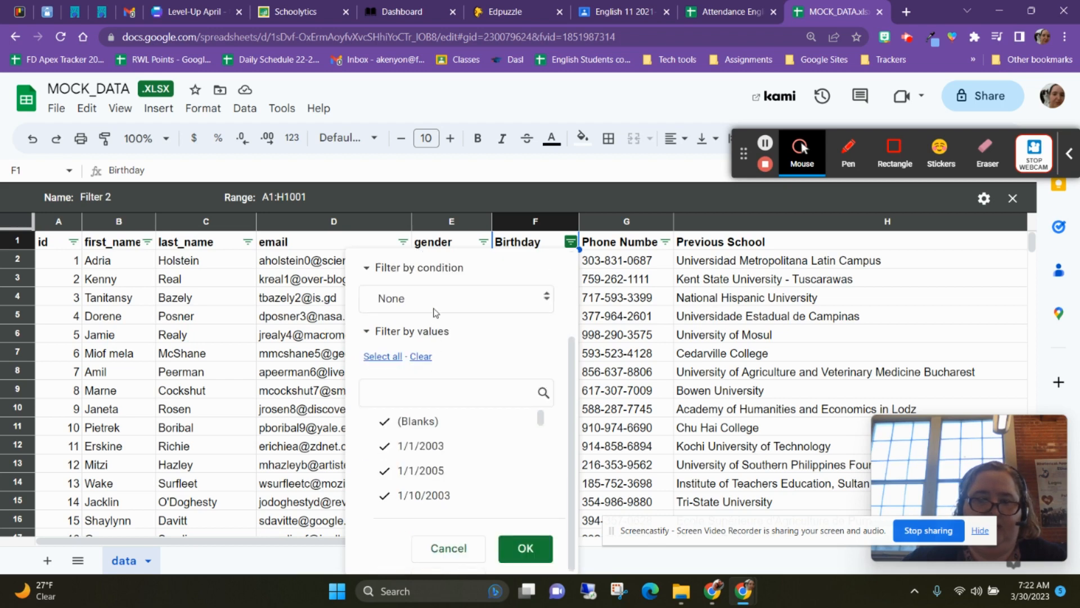
{"action": "left_click", "coordinate": [435, 308]}
{"action": "scroll", "coordinate": [471, 448], "scroll_direction": "down", "scroll_amount": 3}
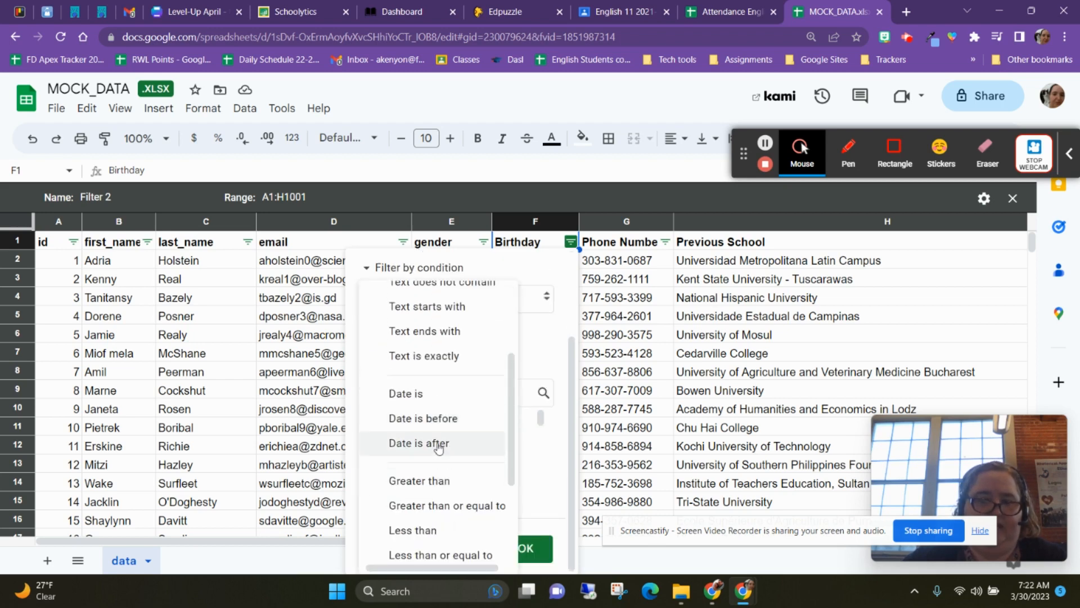
{"action": "left_click", "coordinate": [438, 446]}
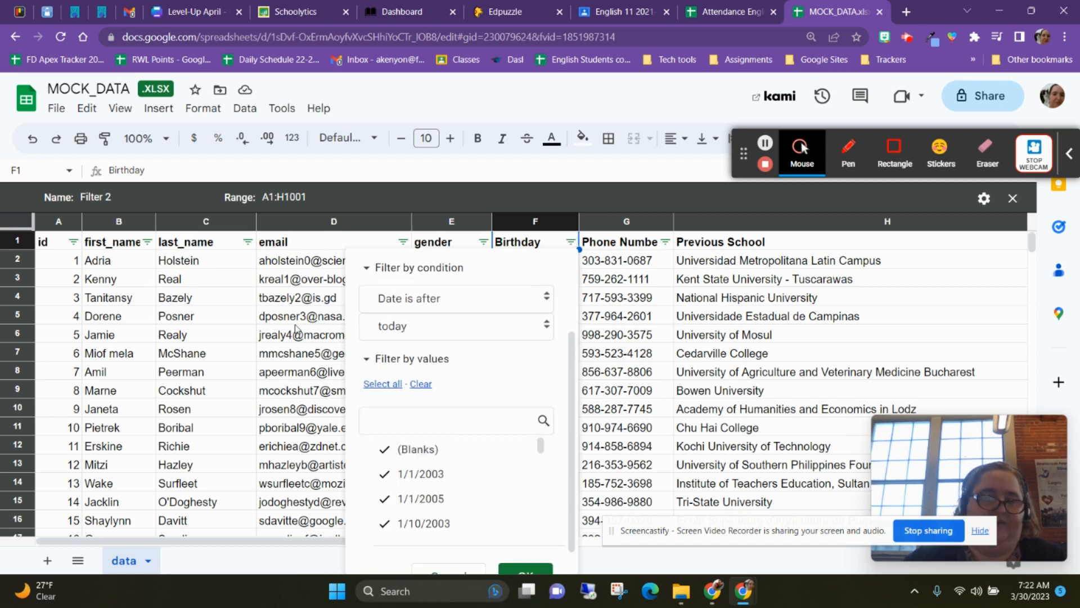
Step: Compare the Birthday filter against the exact date 3/30/2007 and apply it
{"action": "left_click", "coordinate": [409, 423]}
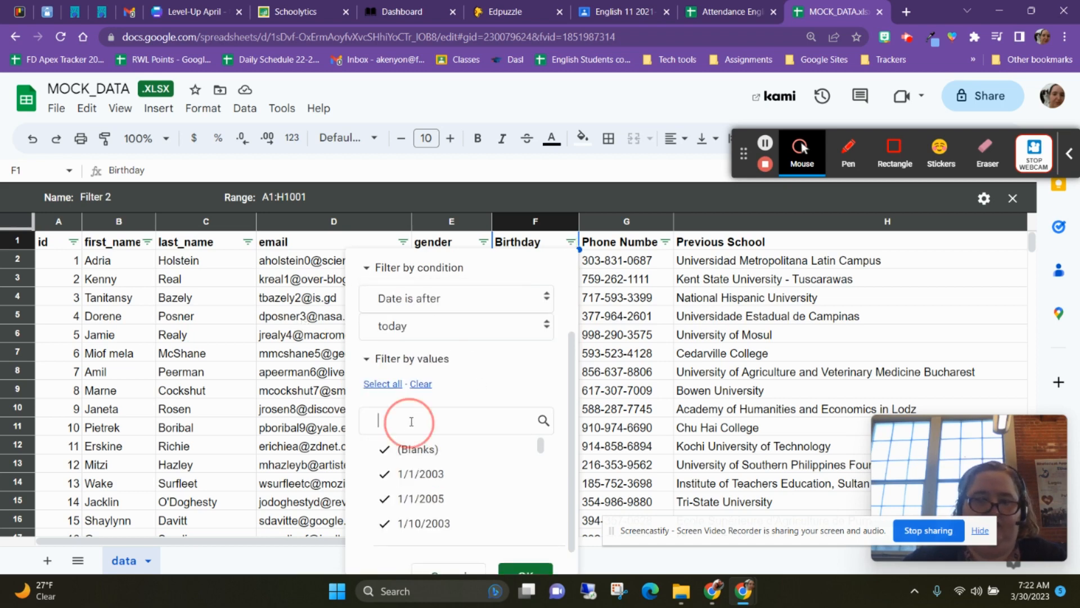
{"action": "left_click", "coordinate": [482, 335]}
{"action": "left_click", "coordinate": [421, 414]}
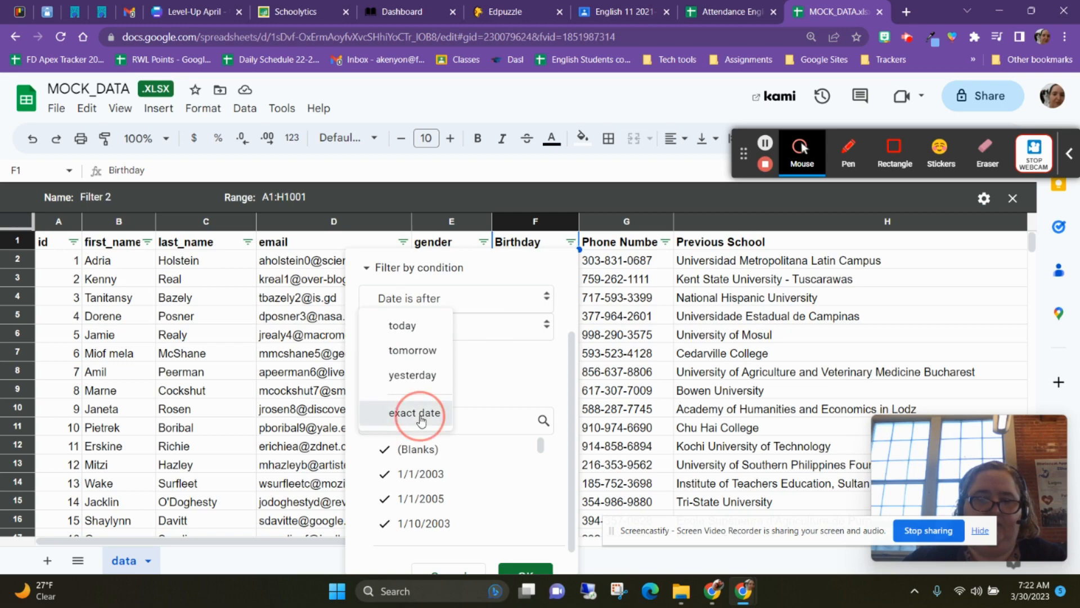
{"action": "left_click", "coordinate": [405, 360]}
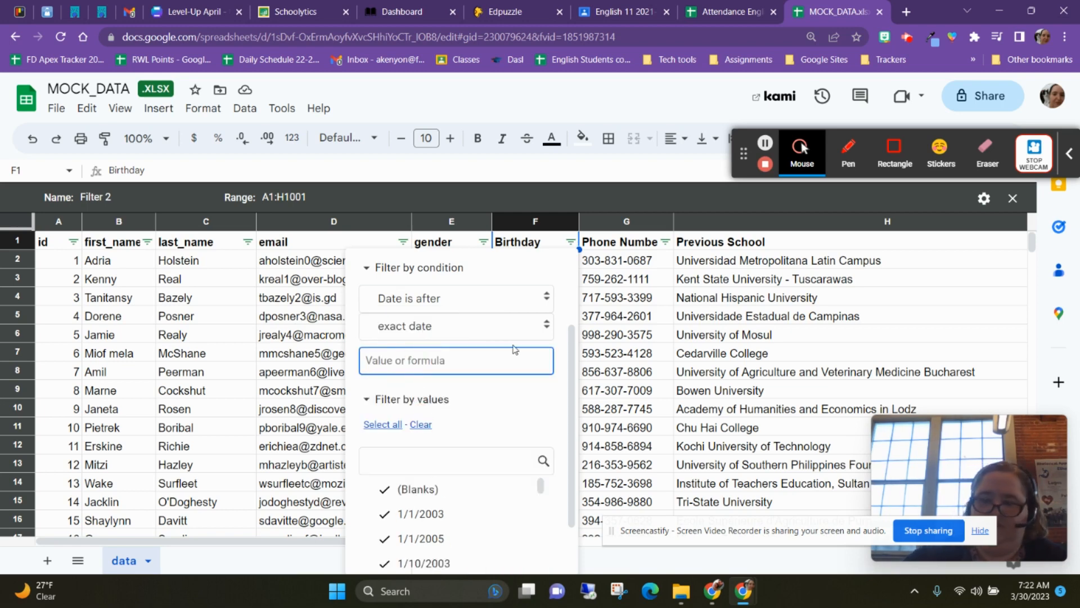
{"action": "type", "text": "3/30/2007"}
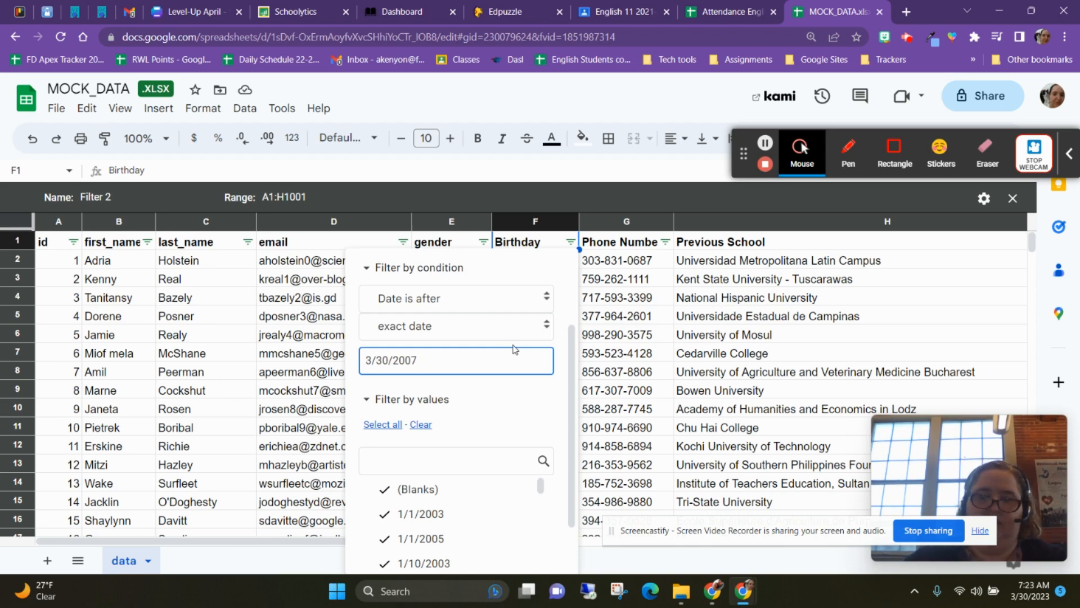
{"action": "scroll", "coordinate": [438, 417], "scroll_direction": "down", "scroll_amount": 1}
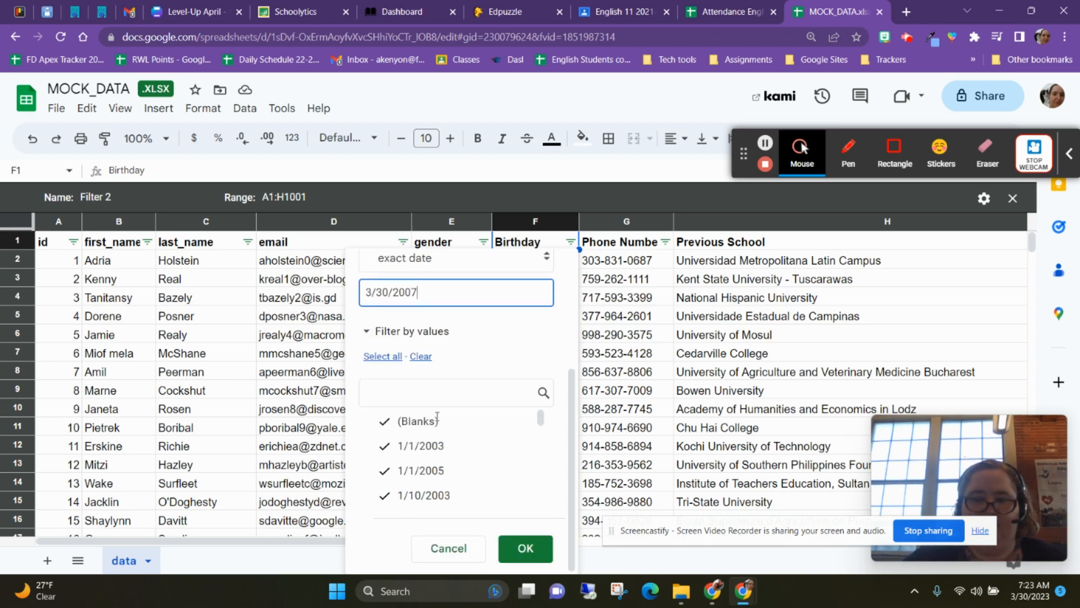
{"action": "left_click", "coordinate": [523, 550]}
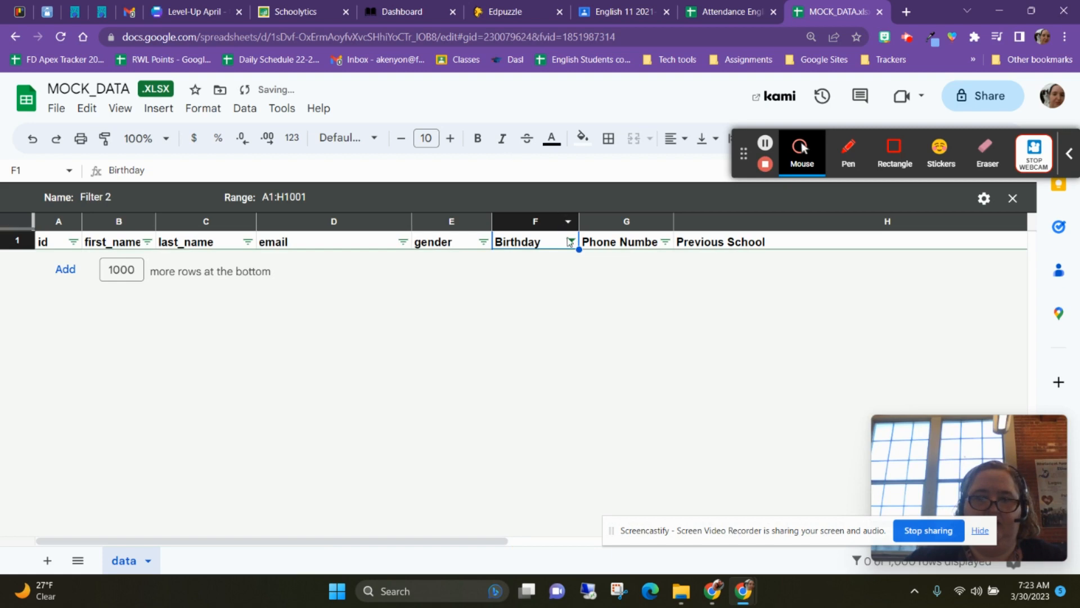
Step: Change the exact date in the Birthday column's filter condition to 3/30/1990 and apply it
{"action": "left_click", "coordinate": [571, 241]}
{"action": "mouse_move", "coordinate": [429, 329]}
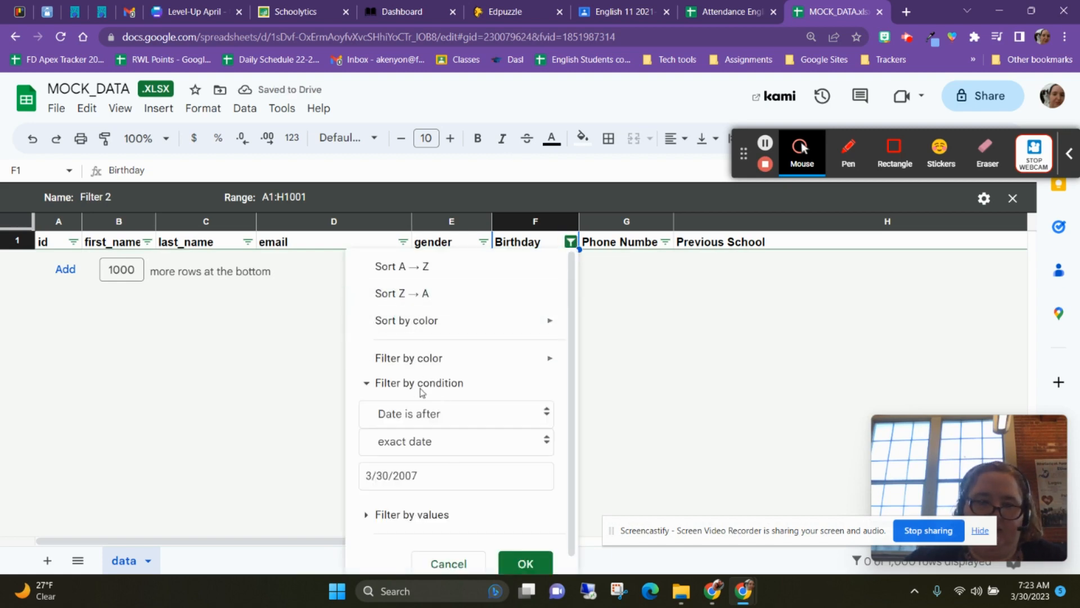
{"action": "left_click", "coordinate": [442, 441]}
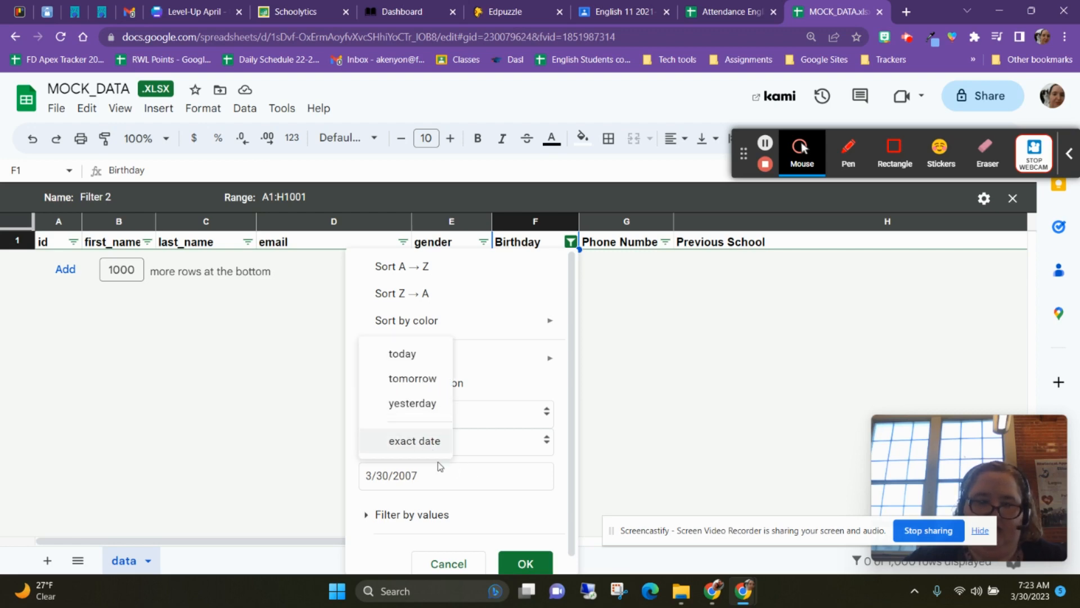
{"action": "left_click", "coordinate": [461, 479]}
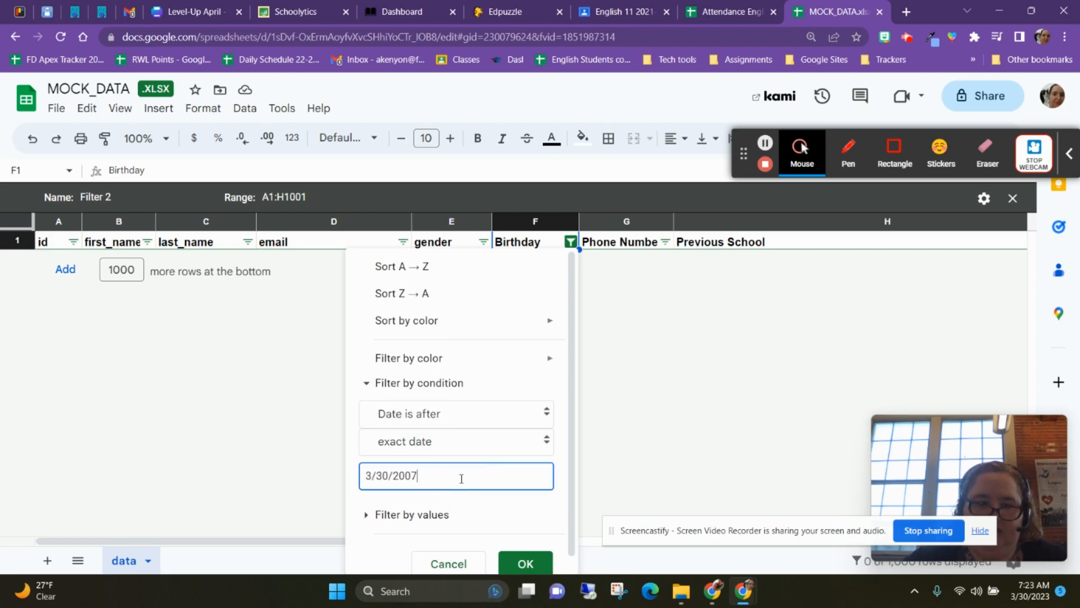
{"action": "left_click", "coordinate": [423, 480]}
{"action": "left_click", "coordinate": [424, 478]}
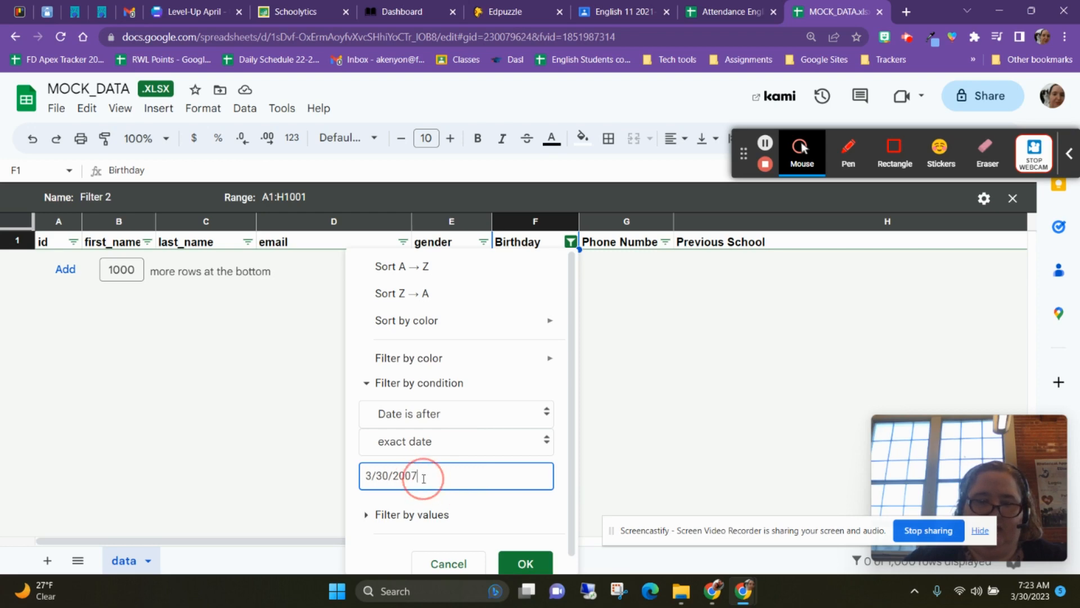
{"action": "double_click", "coordinate": [403, 475]}
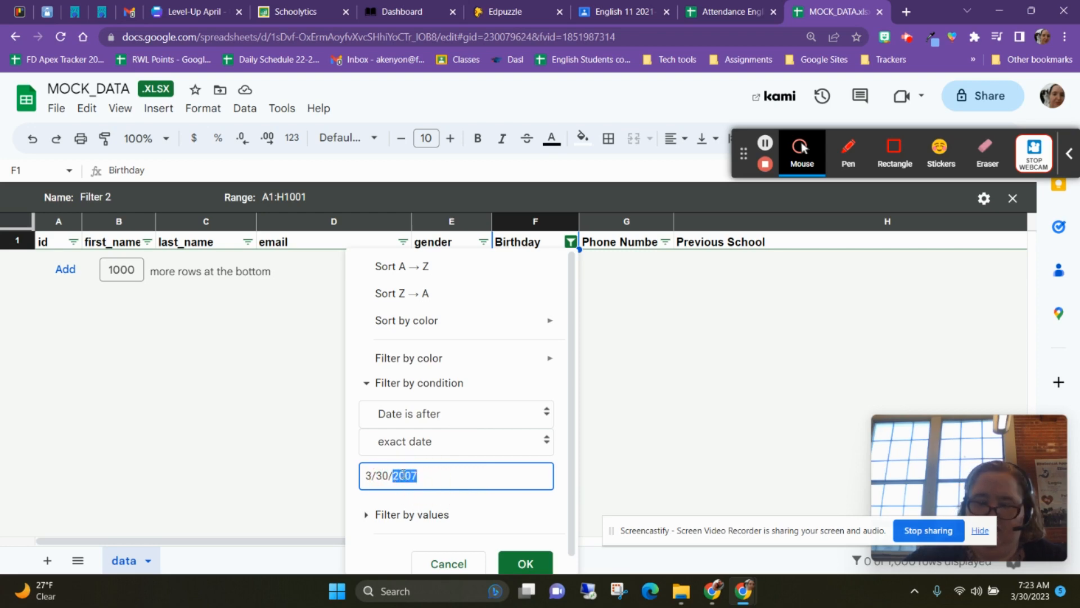
{"action": "type", "text": "19"}
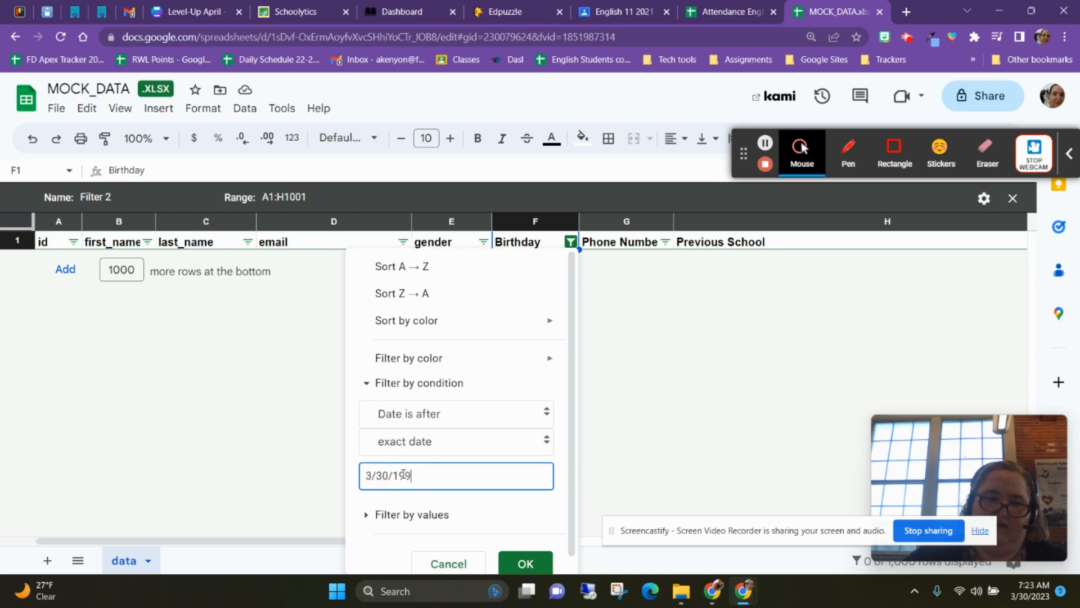
{"action": "type", "text": "90"}
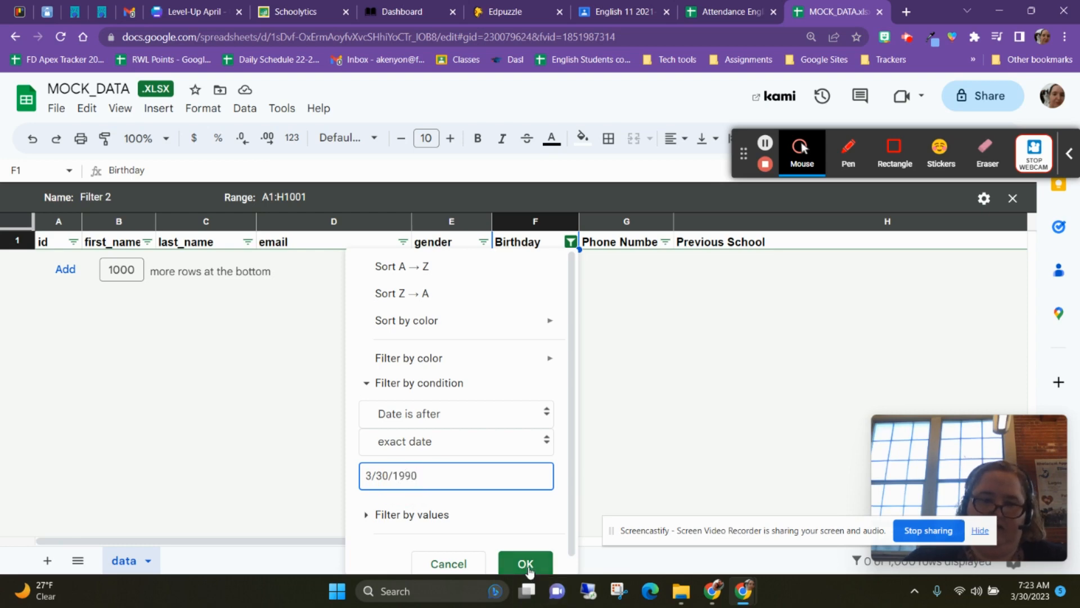
{"action": "left_click", "coordinate": [526, 564]}
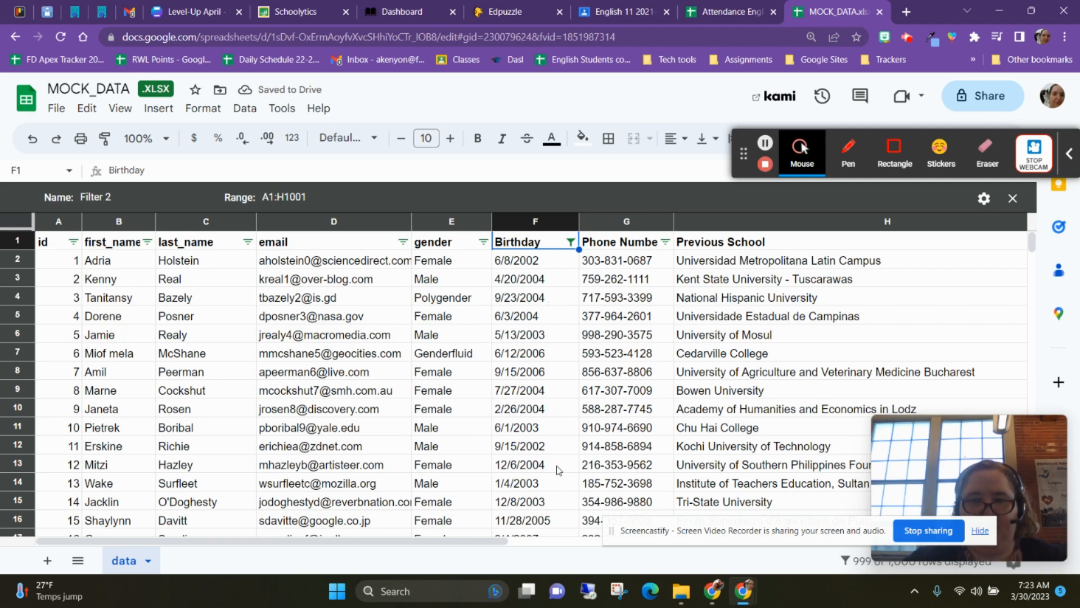
Step: Review the Birthday dates in the filtered rows and the column's options for filtering and sorting by color
{"action": "scroll", "coordinate": [538, 312], "scroll_direction": "down", "scroll_amount": 15}
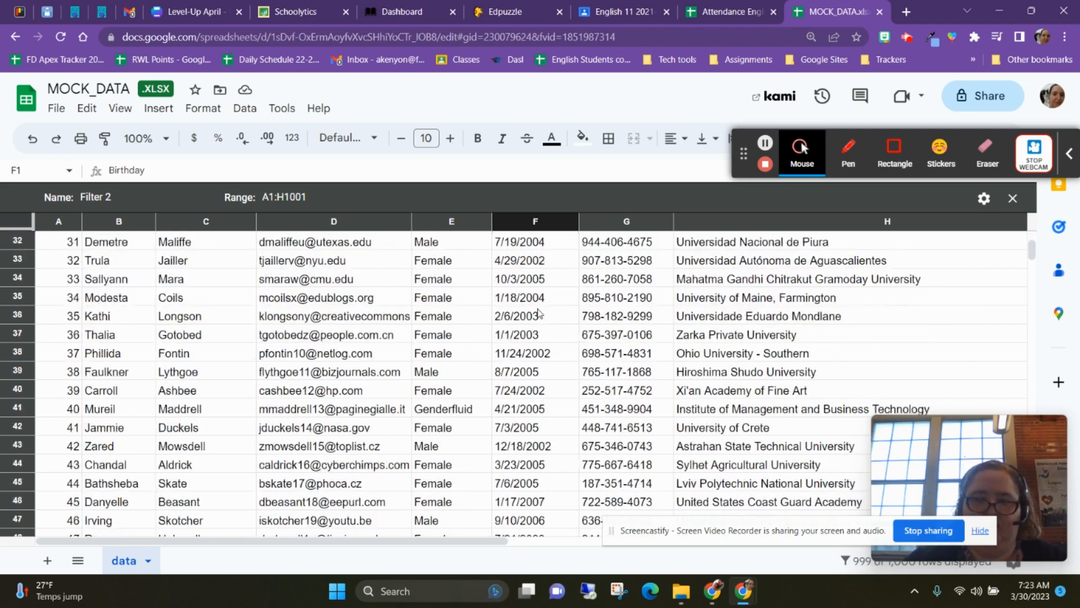
{"action": "scroll", "coordinate": [538, 311], "scroll_direction": "down", "scroll_amount": 10}
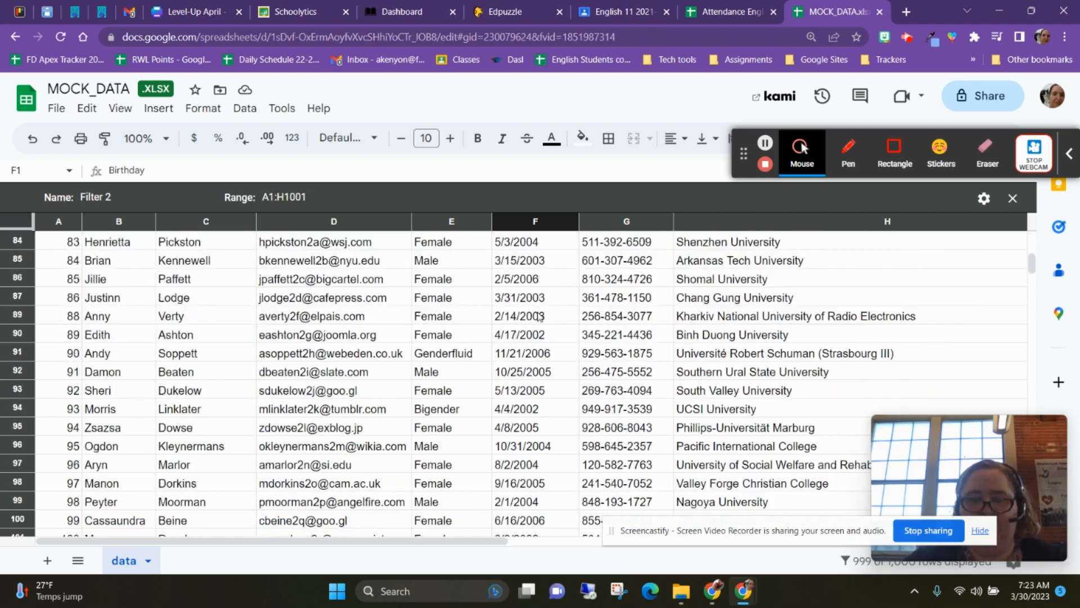
{"action": "scroll", "coordinate": [538, 315], "scroll_direction": "up", "scroll_amount": 8}
{"action": "scroll", "coordinate": [538, 316], "scroll_direction": "up", "scroll_amount": 17}
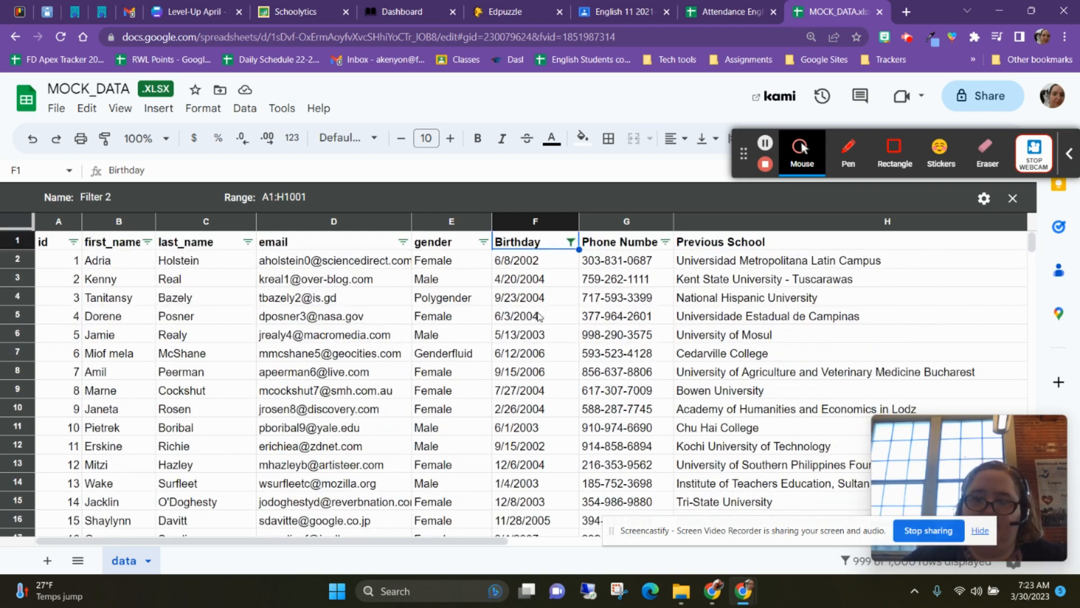
{"action": "left_click", "coordinate": [570, 242]}
{"action": "mouse_move", "coordinate": [495, 364]}
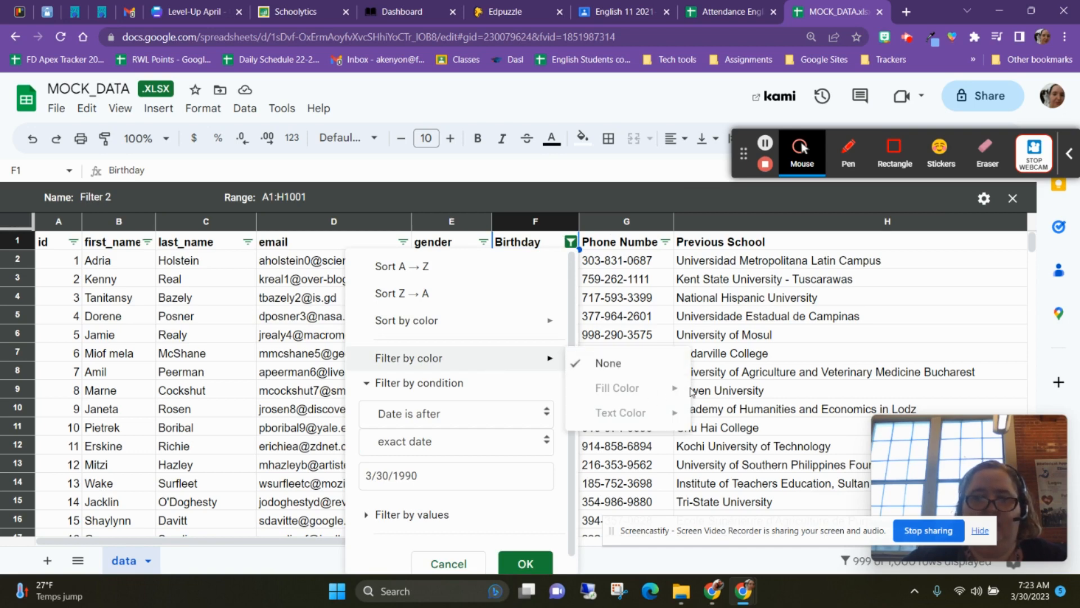
{"action": "mouse_move", "coordinate": [549, 325]}
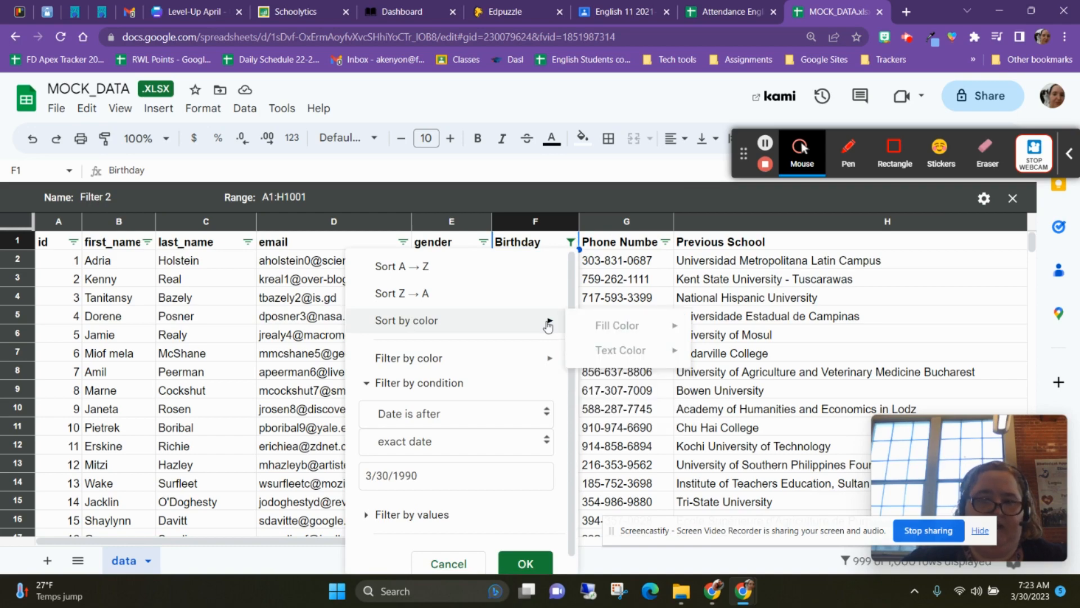
{"action": "left_click", "coordinate": [700, 364]}
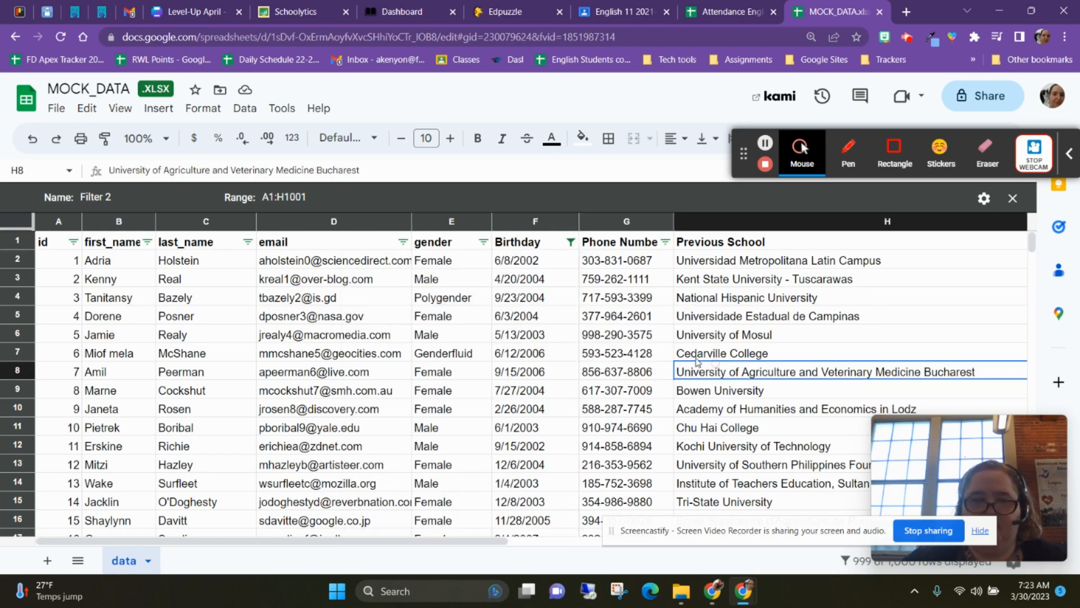
{"action": "left_click", "coordinate": [19, 223]}
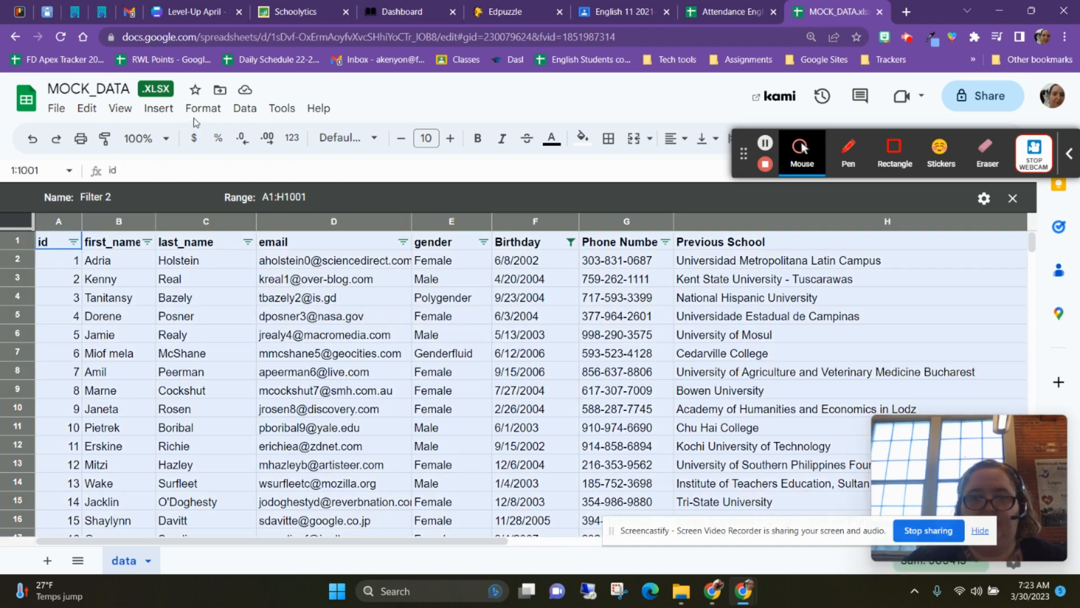
{"action": "right_click", "coordinate": [70, 227]}
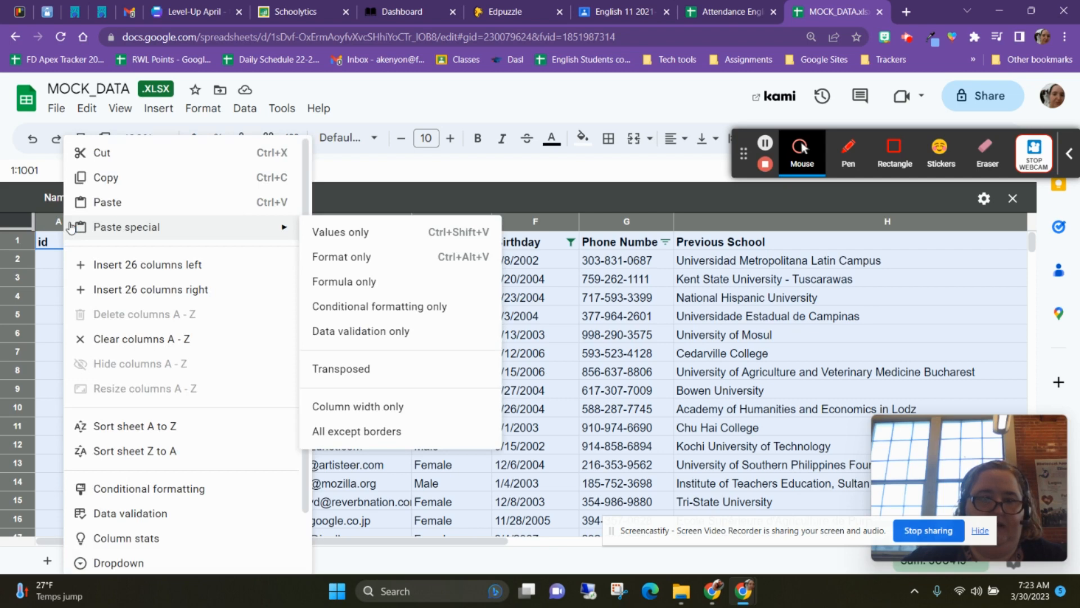
{"action": "left_click", "coordinate": [629, 353]}
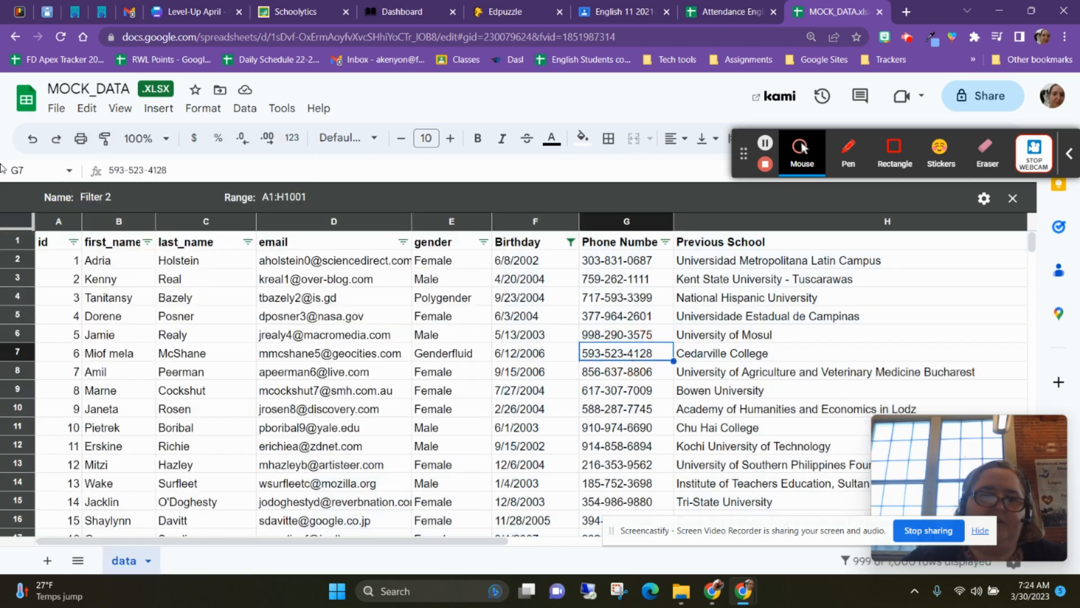
{"action": "left_click", "coordinate": [570, 242]}
{"action": "mouse_move", "coordinate": [507, 321]}
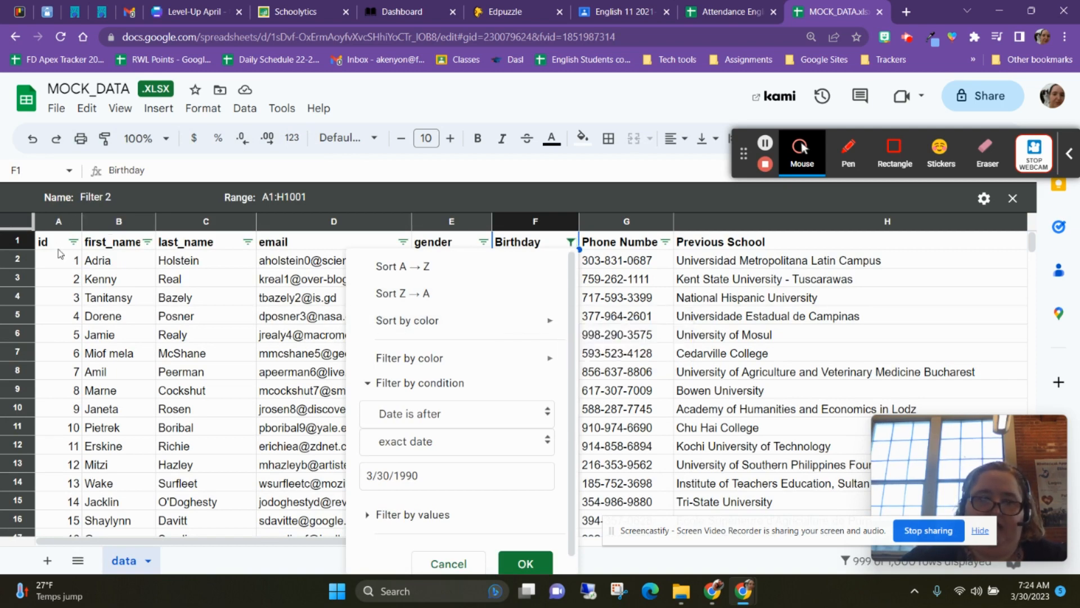
{"action": "left_click", "coordinate": [766, 281]}
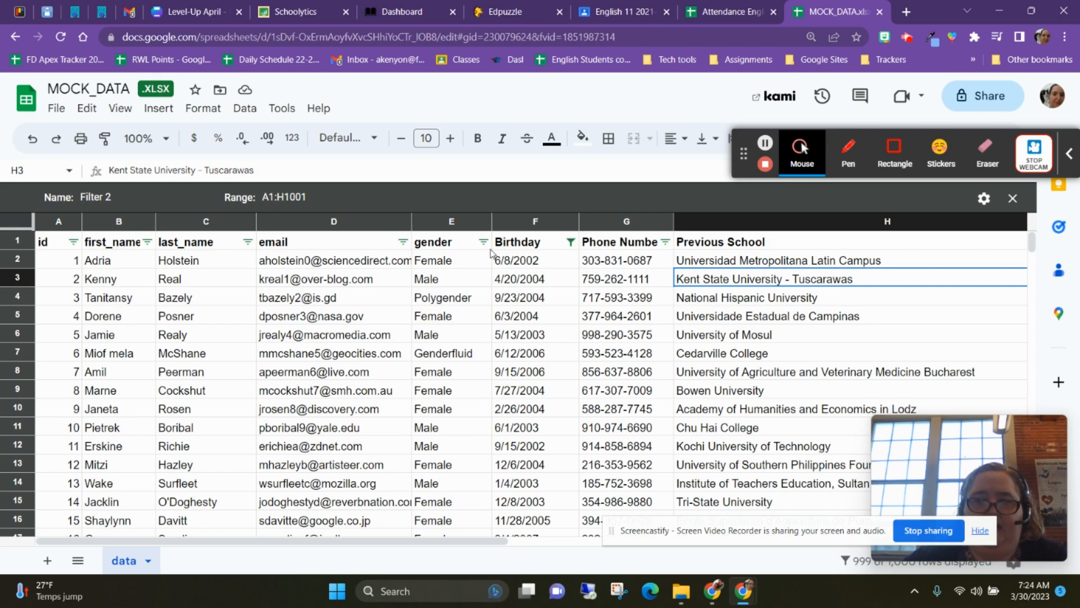
Step: Reset the Birthday column's filter condition to None and apply it
{"action": "left_click", "coordinate": [570, 251]}
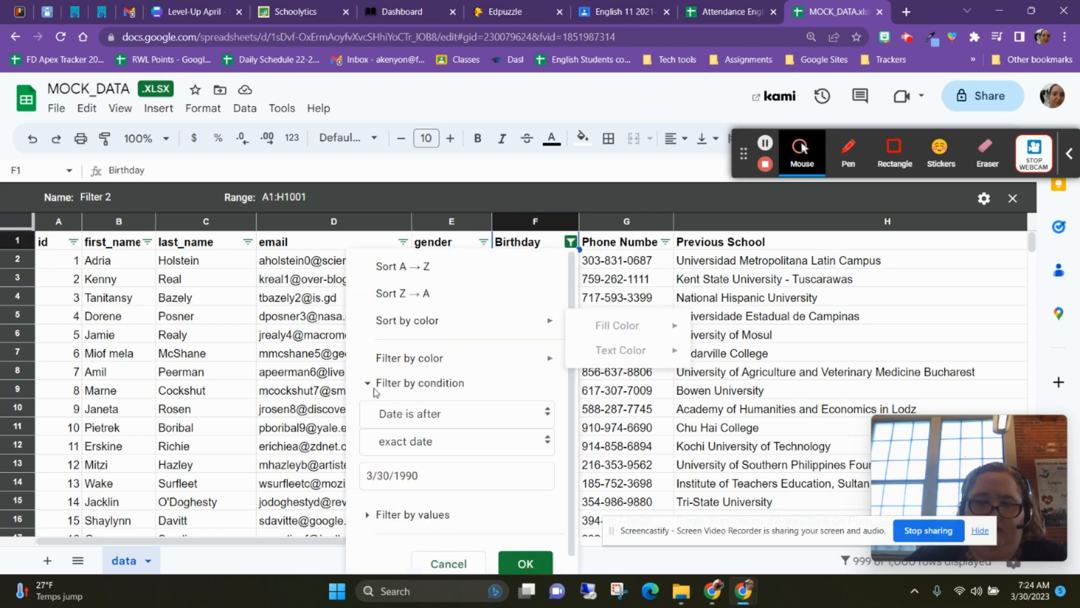
{"action": "left_click", "coordinate": [441, 416]}
{"action": "left_click", "coordinate": [425, 134]}
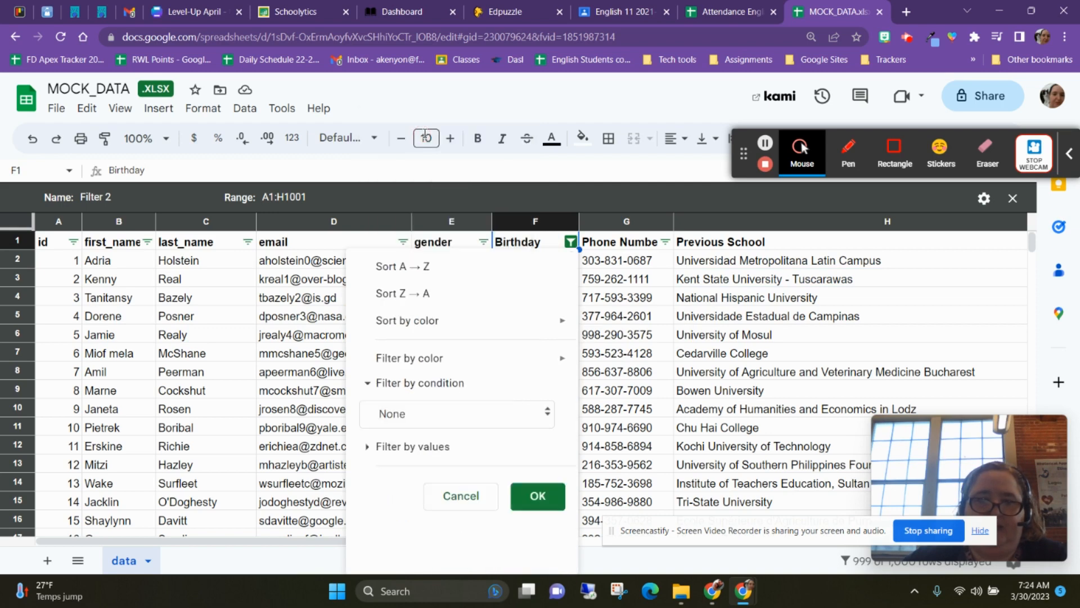
{"action": "left_click", "coordinate": [538, 496]}
{"action": "left_click", "coordinate": [688, 319]}
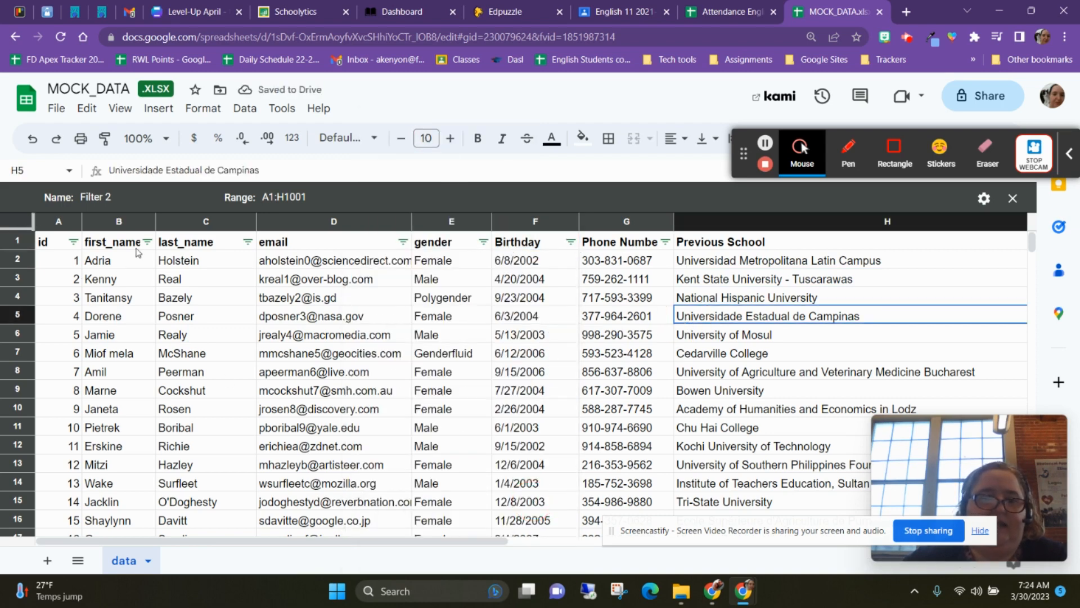
Step: Sort the rows in the filter view by the last_name column from A to Z
{"action": "left_click", "coordinate": [247, 243]}
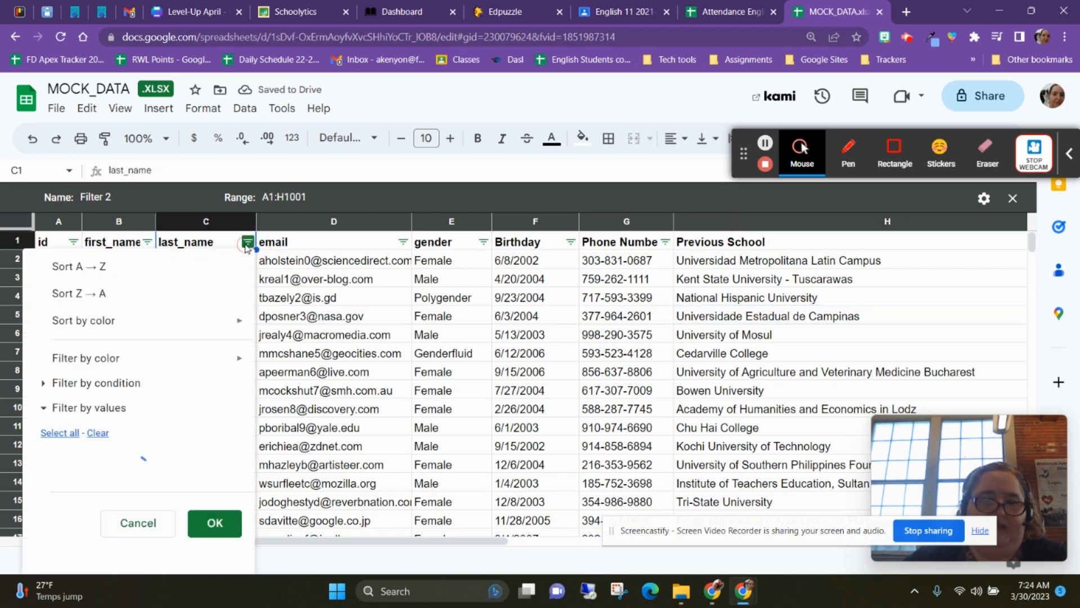
{"action": "left_click", "coordinate": [171, 270]}
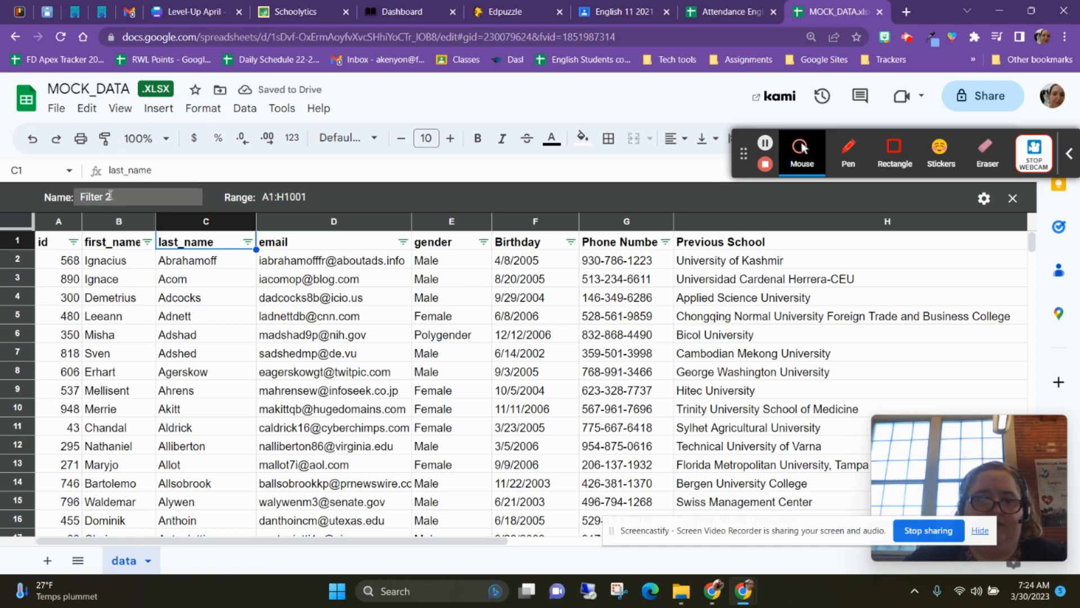
{"action": "left_click", "coordinate": [324, 340]}
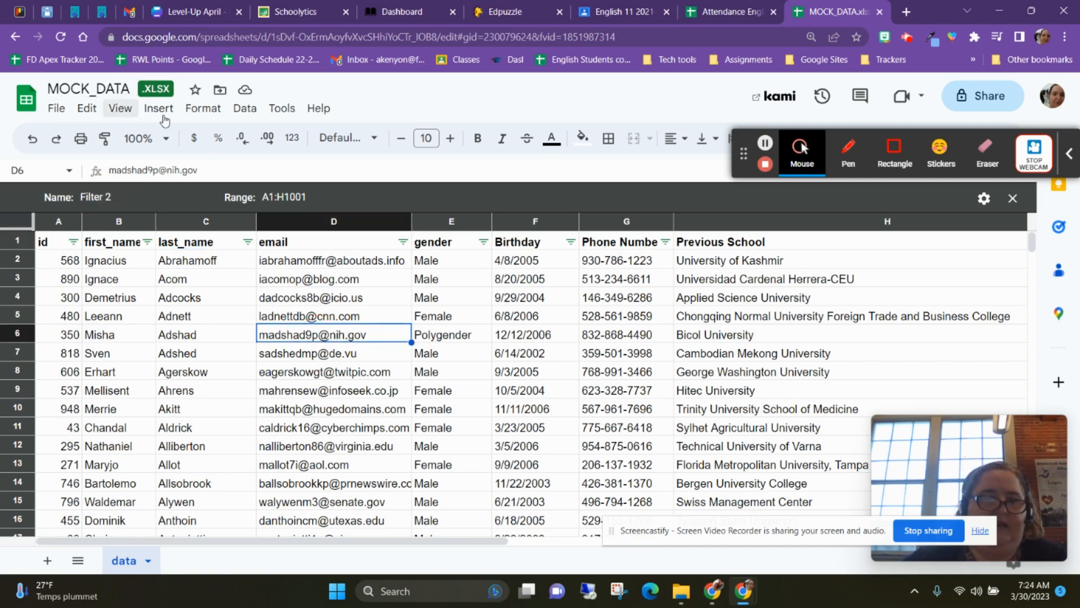
Step: Turn off the filter view by switching the sheet's filter views to None
{"action": "left_click", "coordinate": [242, 110]}
{"action": "mouse_move", "coordinate": [278, 222]}
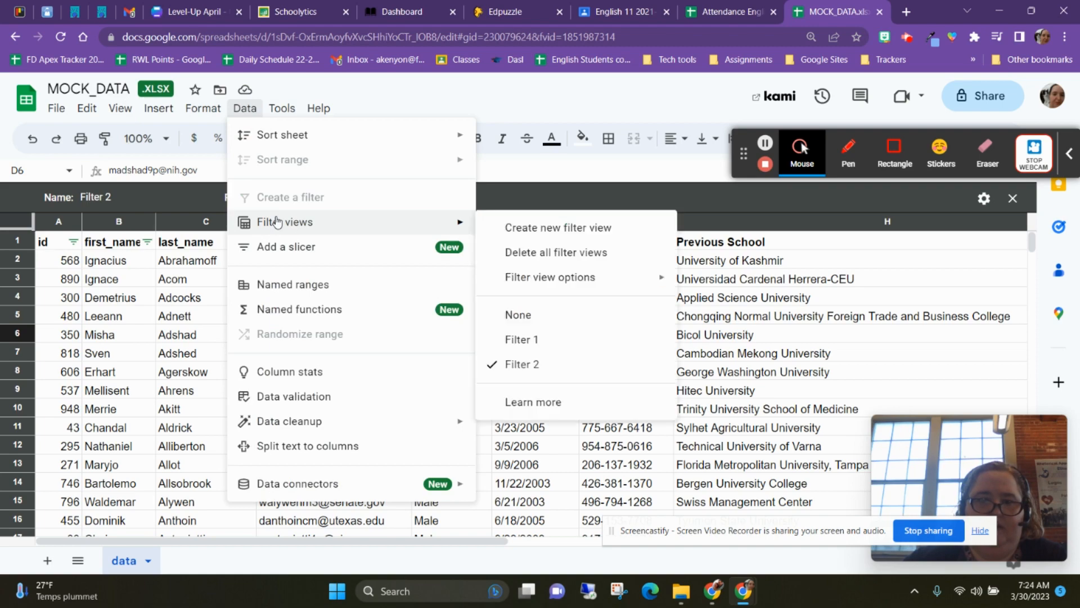
{"action": "left_click", "coordinate": [549, 315]}
{"action": "left_click", "coordinate": [549, 319]}
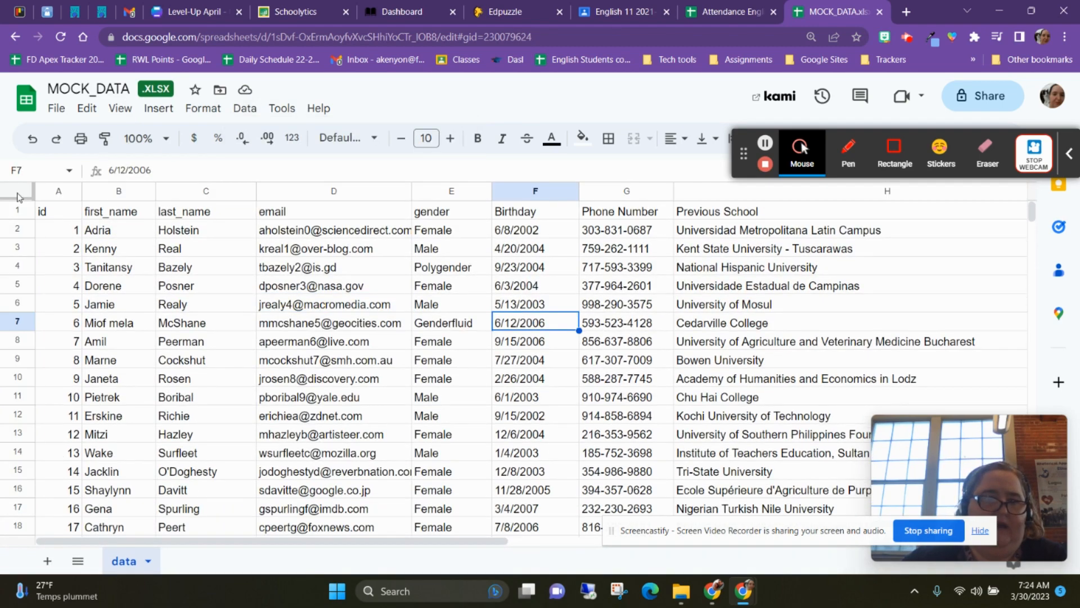
Step: Sort the whole sheet by the last_name column (column C) from A to Z
{"action": "left_click", "coordinate": [221, 270]}
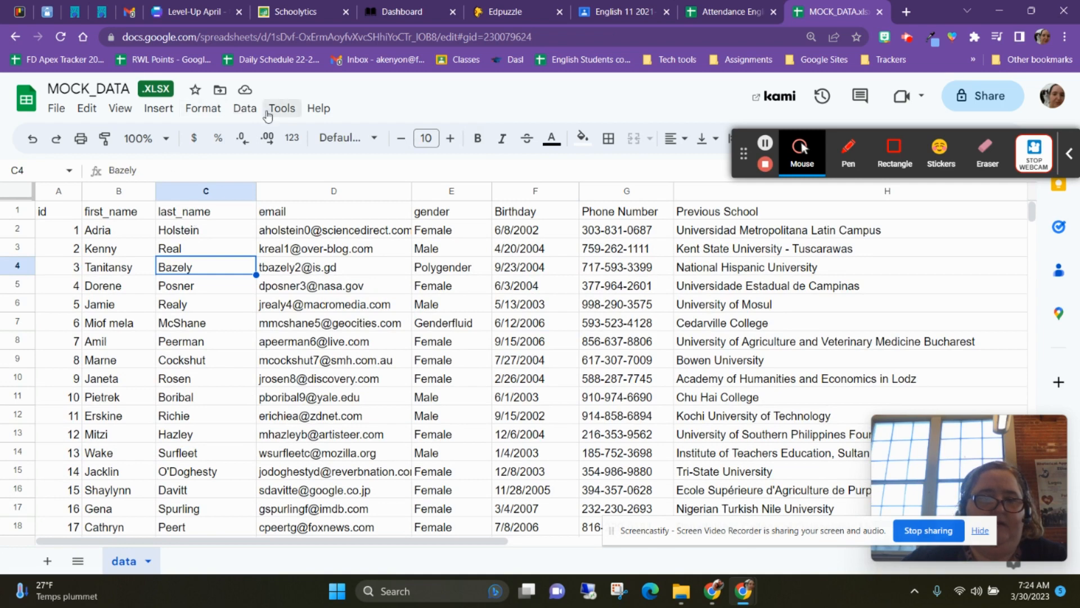
{"action": "left_click", "coordinate": [245, 108]}
{"action": "mouse_move", "coordinate": [354, 145]}
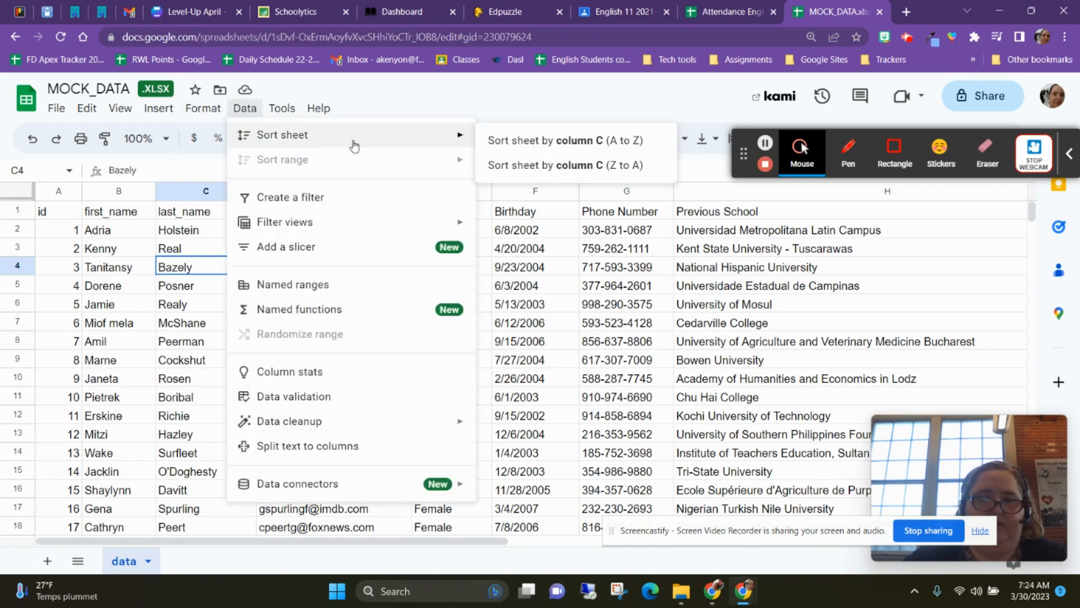
{"action": "left_click", "coordinate": [556, 147]}
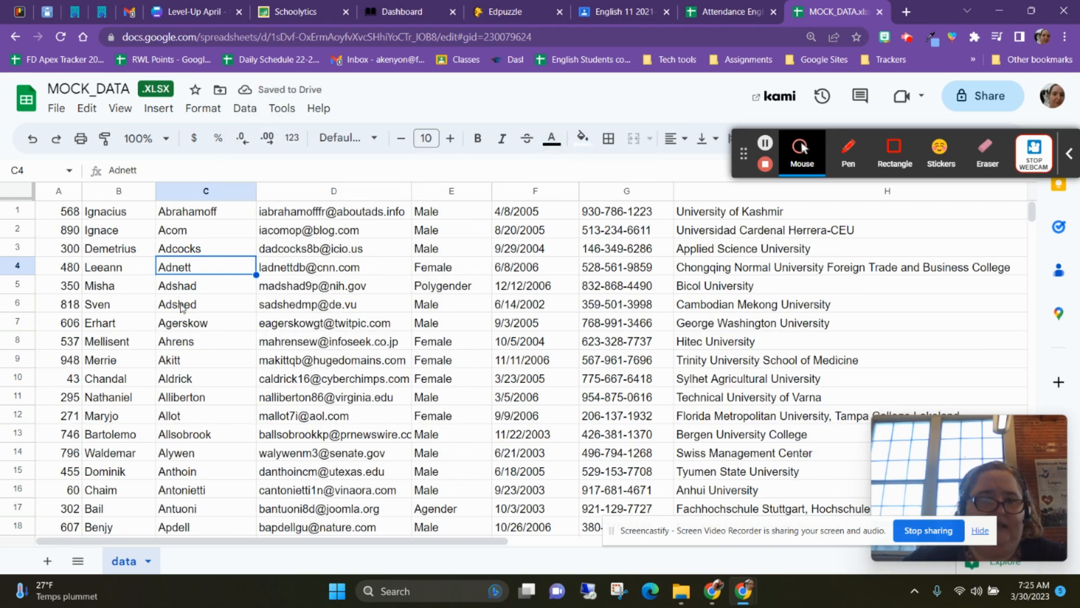
Step: Examine the order of the last names and rows throughout the sorted sheet
{"action": "scroll", "coordinate": [229, 320], "scroll_direction": "down", "scroll_amount": 20}
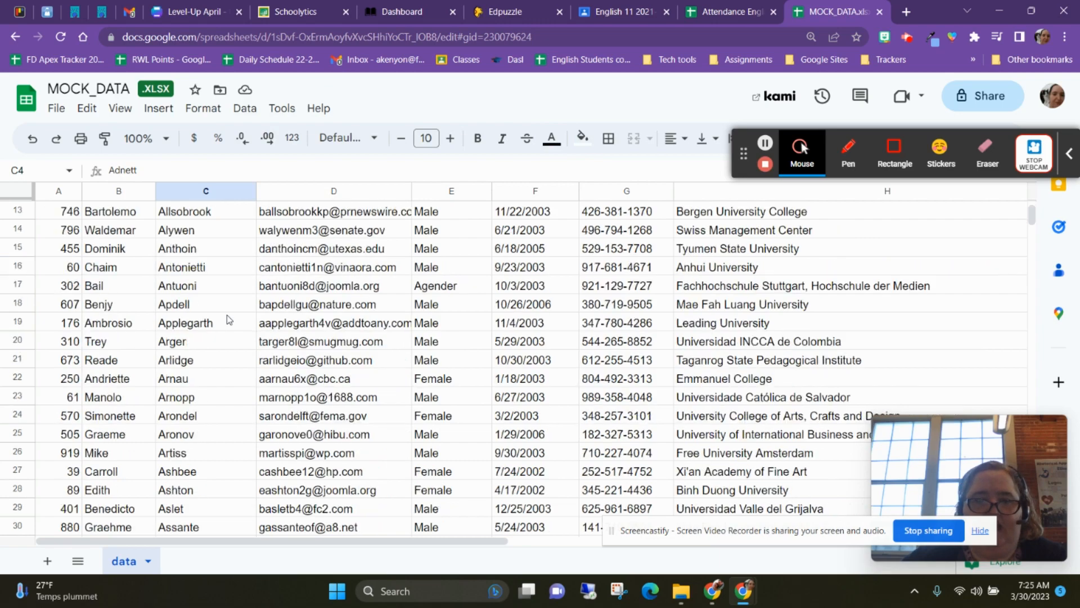
{"action": "scroll", "coordinate": [224, 391], "scroll_direction": "down", "scroll_amount": 20}
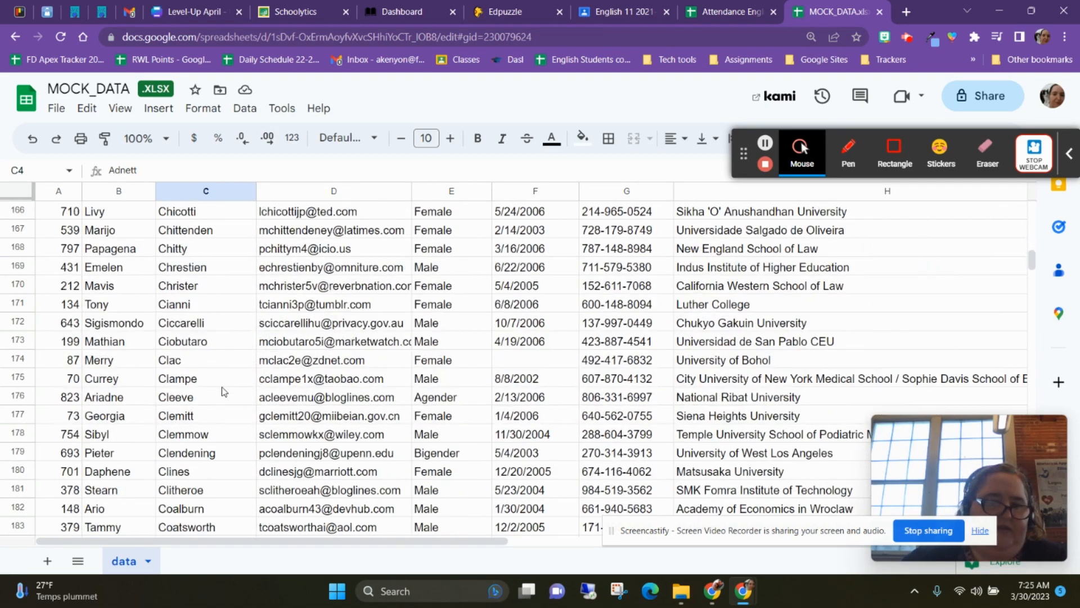
{"action": "scroll", "coordinate": [224, 391], "scroll_direction": "down", "scroll_amount": 20}
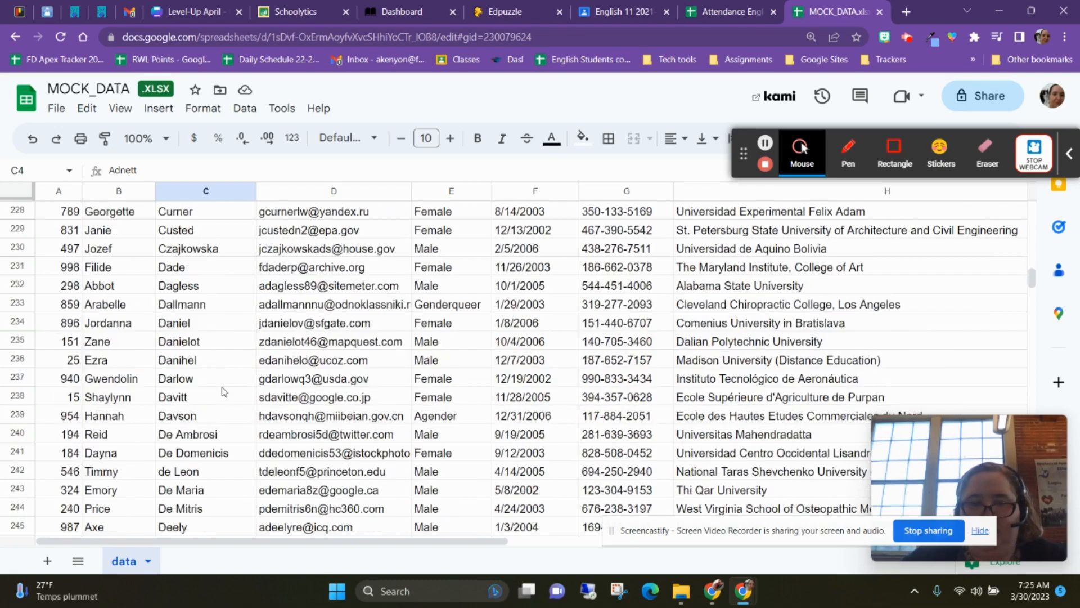
{"action": "scroll", "coordinate": [221, 387], "scroll_direction": "down", "scroll_amount": 17}
{"action": "scroll", "coordinate": [222, 386], "scroll_direction": "up", "scroll_amount": 6}
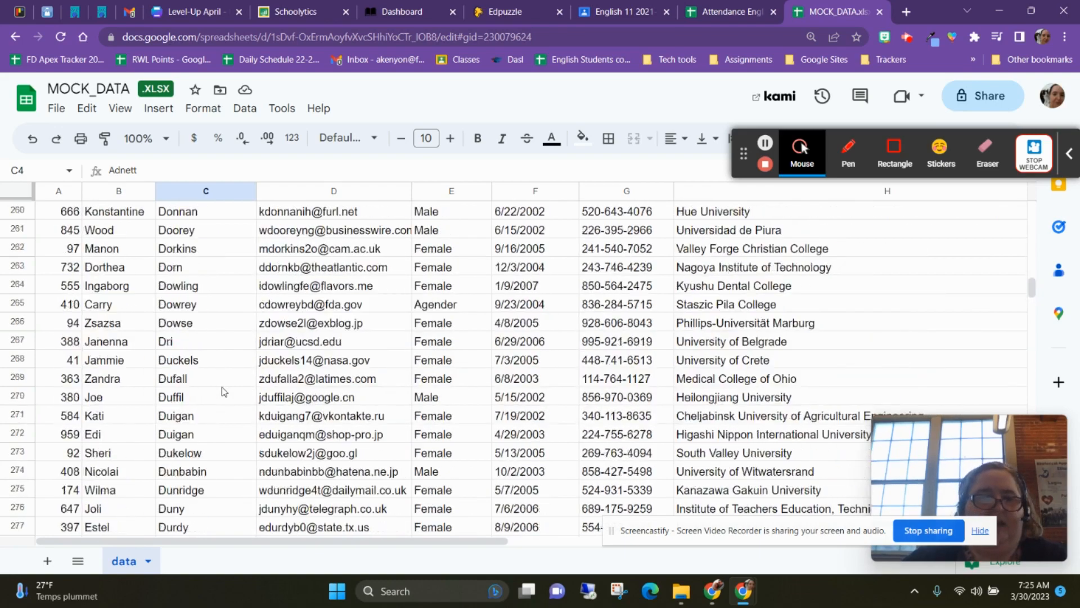
{"action": "scroll", "coordinate": [221, 387], "scroll_direction": "up", "scroll_amount": 20}
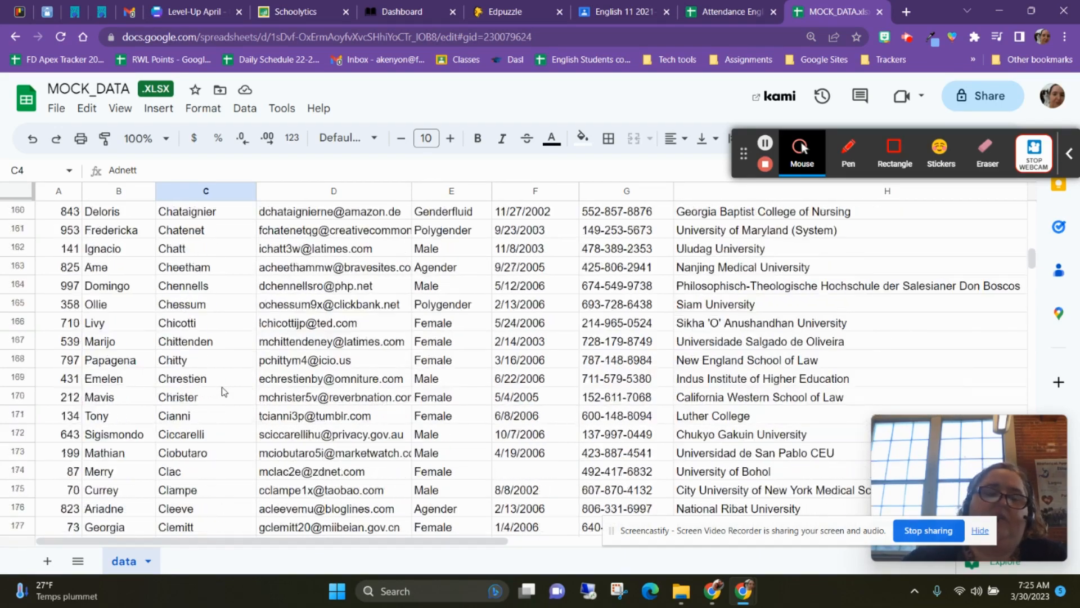
{"action": "scroll", "coordinate": [222, 387], "scroll_direction": "up", "scroll_amount": 20}
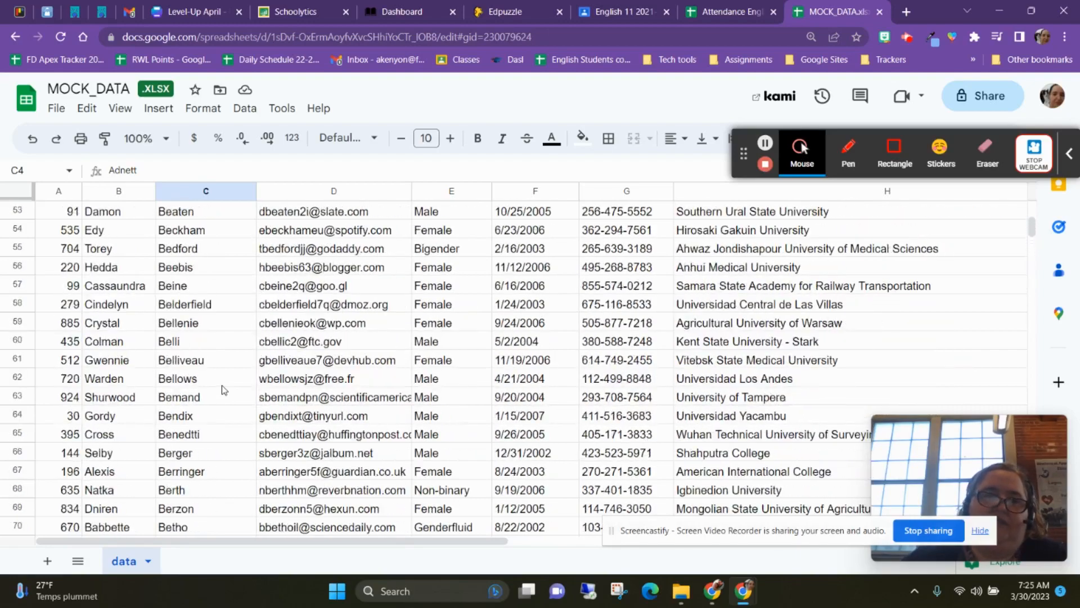
{"action": "scroll", "coordinate": [223, 388], "scroll_direction": "up", "scroll_amount": 17}
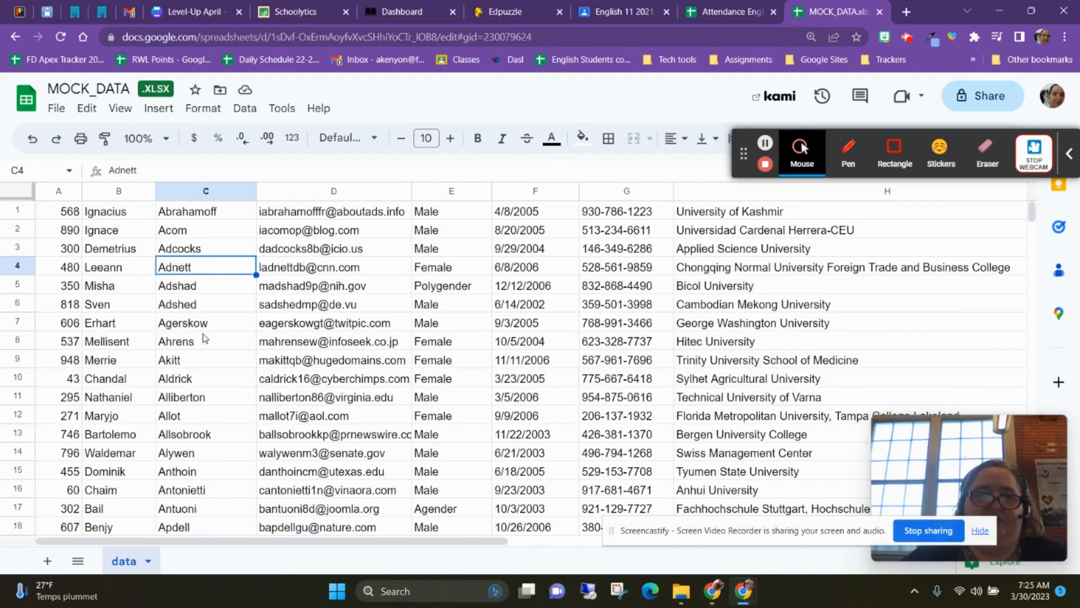
Step: Undo the sheet sort by column C
{"action": "left_click", "coordinate": [32, 139]}
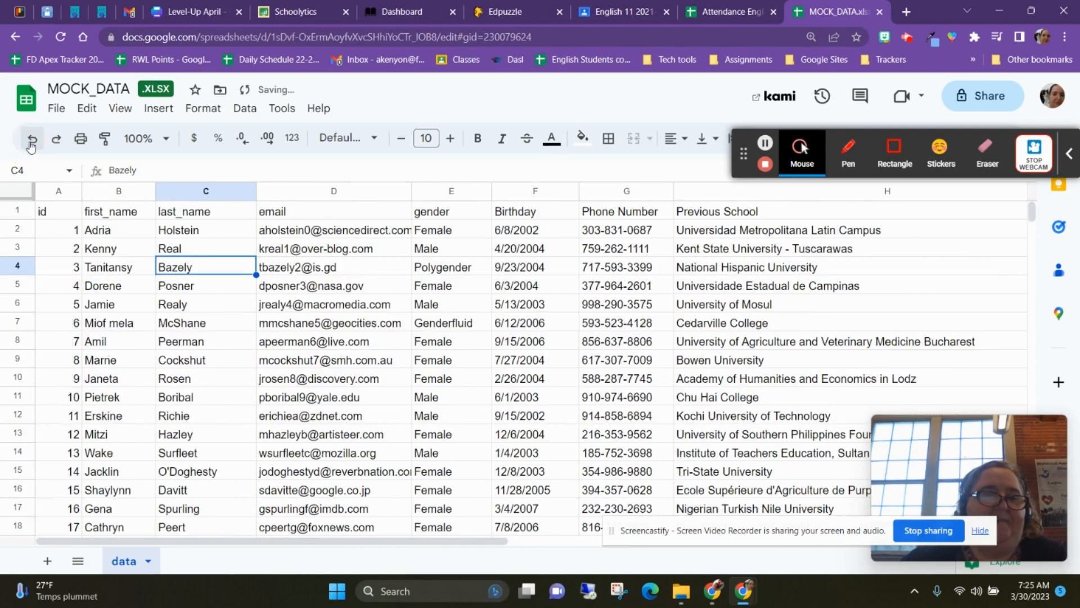